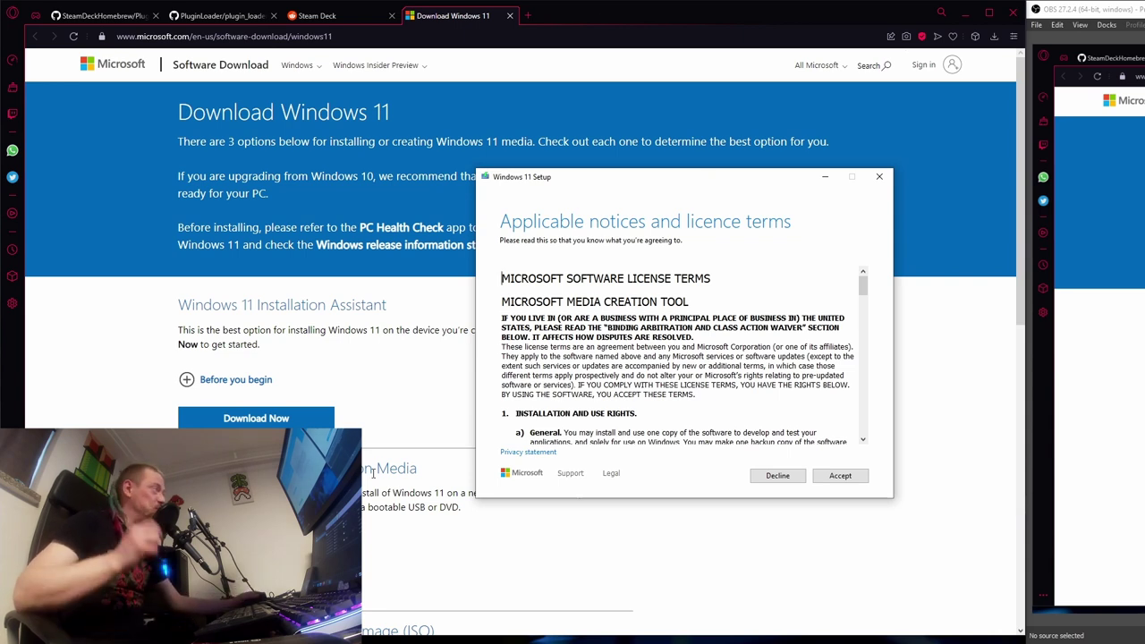
# Step: Accept the Media Creation Tool licence terms, keep the recommended language and edition, and choose a USB flash drive as the Windows 11 media
pyautogui.click(839, 480)
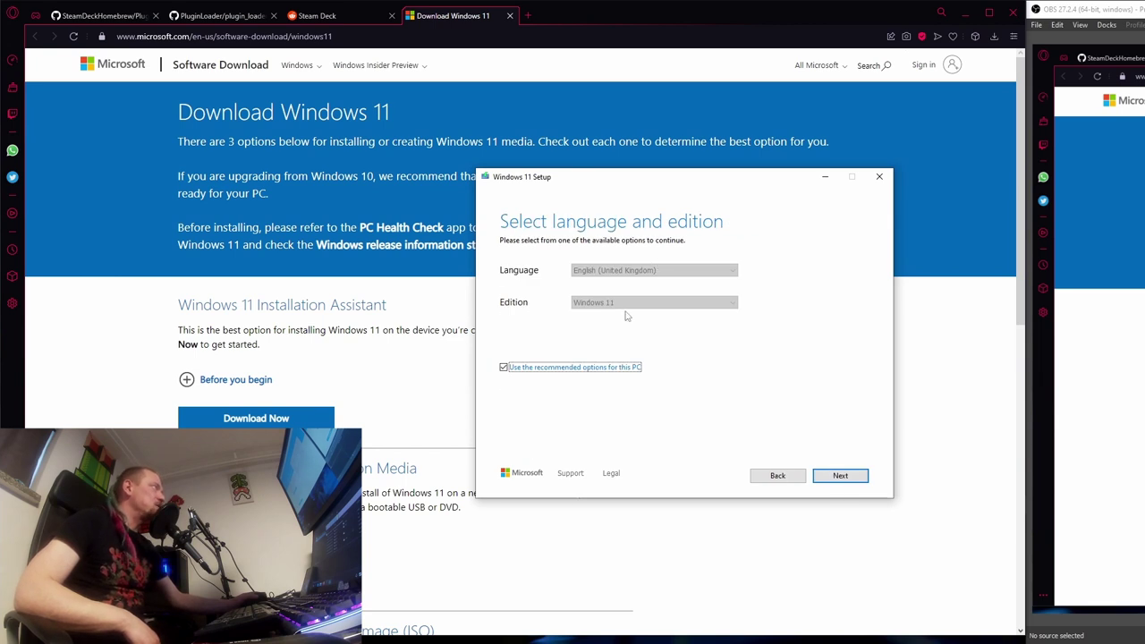
pyautogui.click(840, 475)
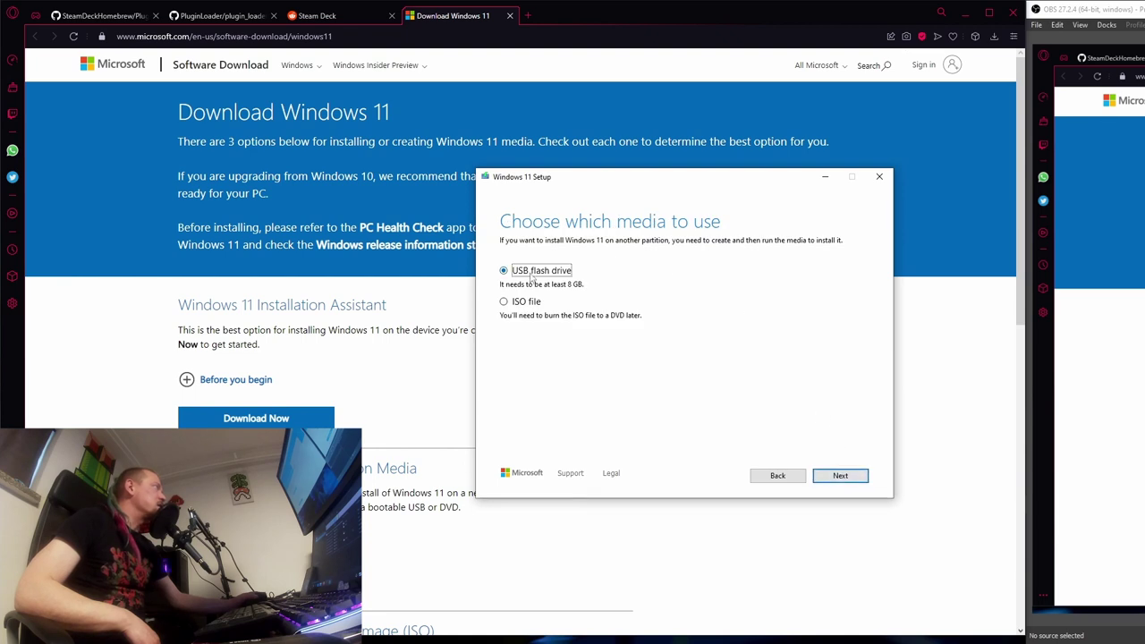
pyautogui.click(823, 477)
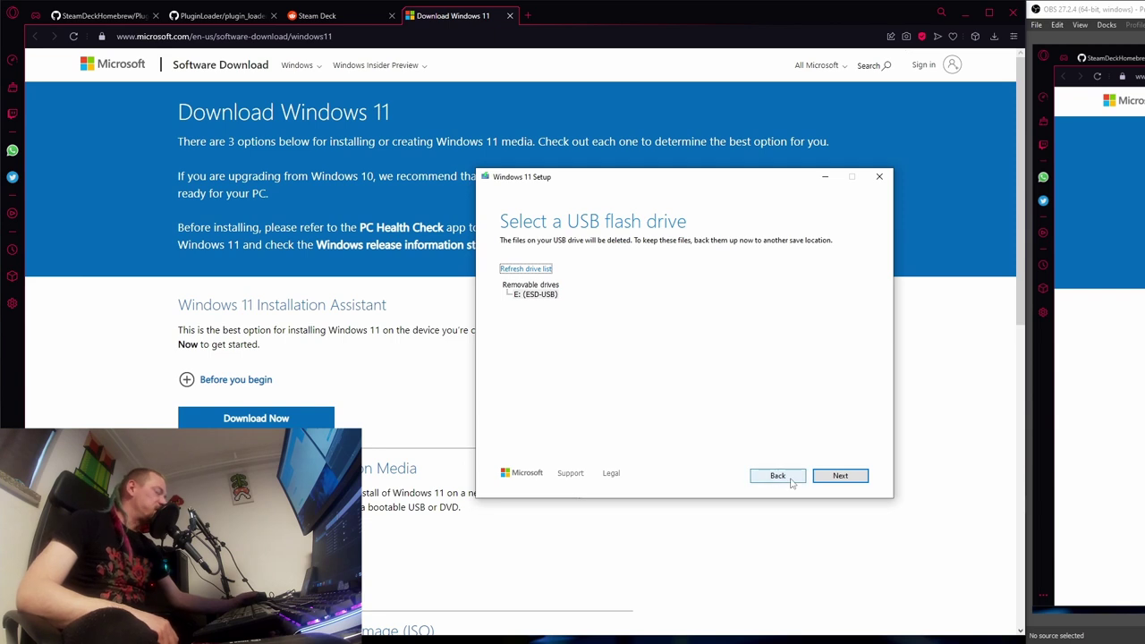
pyautogui.click(1013, 471)
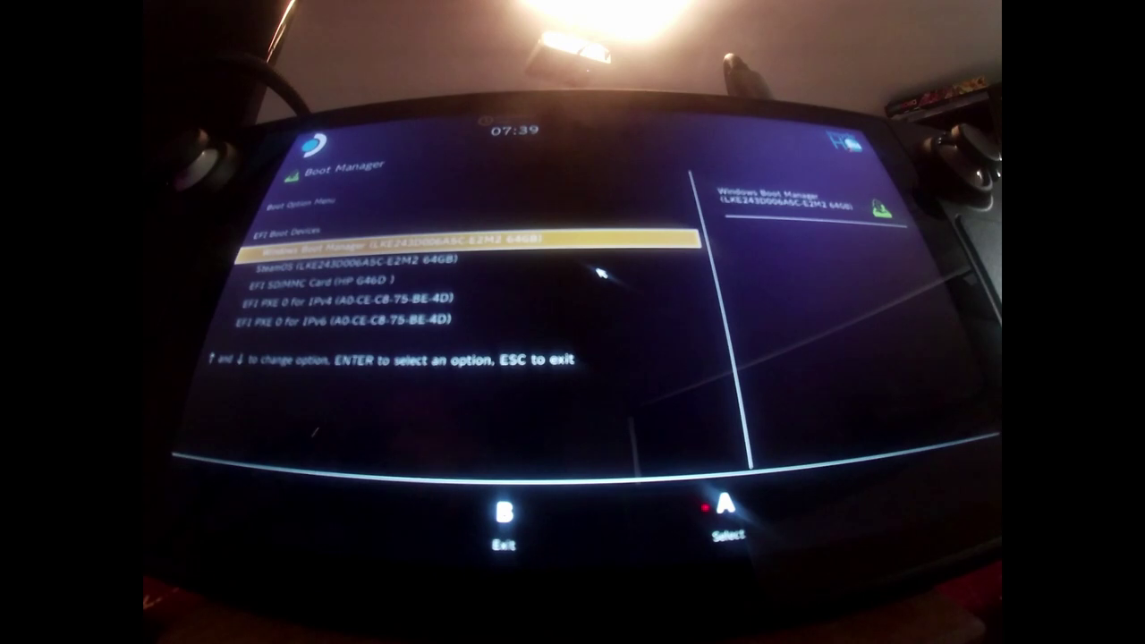
# Step: Boot the Steam Deck from the EFI SD/MMC card in the Boot Manager
pyautogui.press('Down')
pyautogui.press('Down')
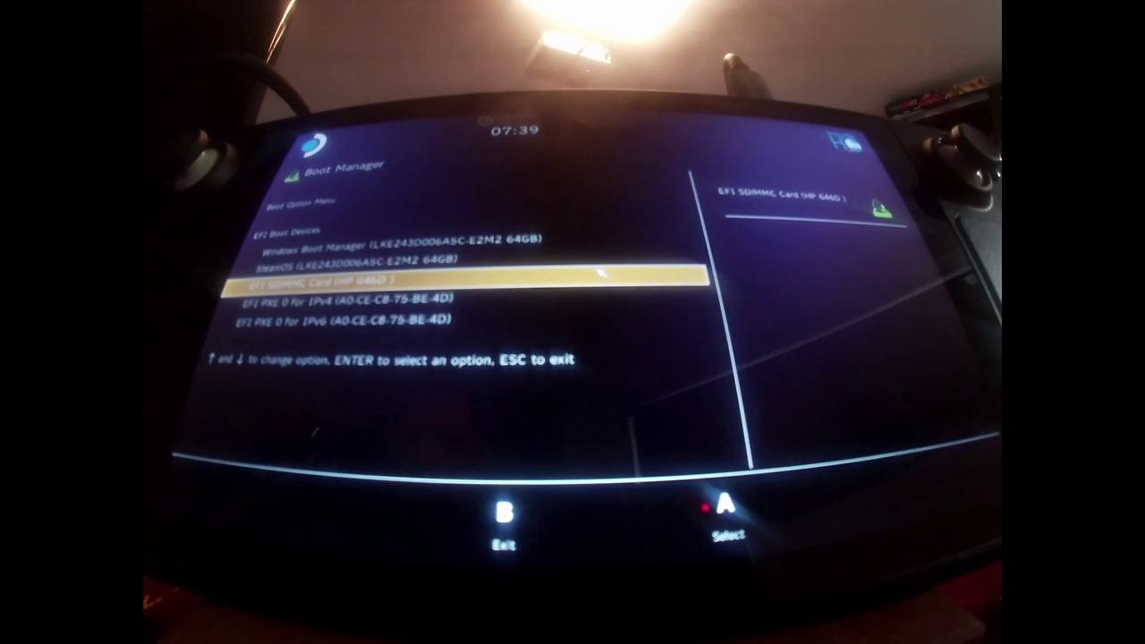
pyautogui.press('Return')
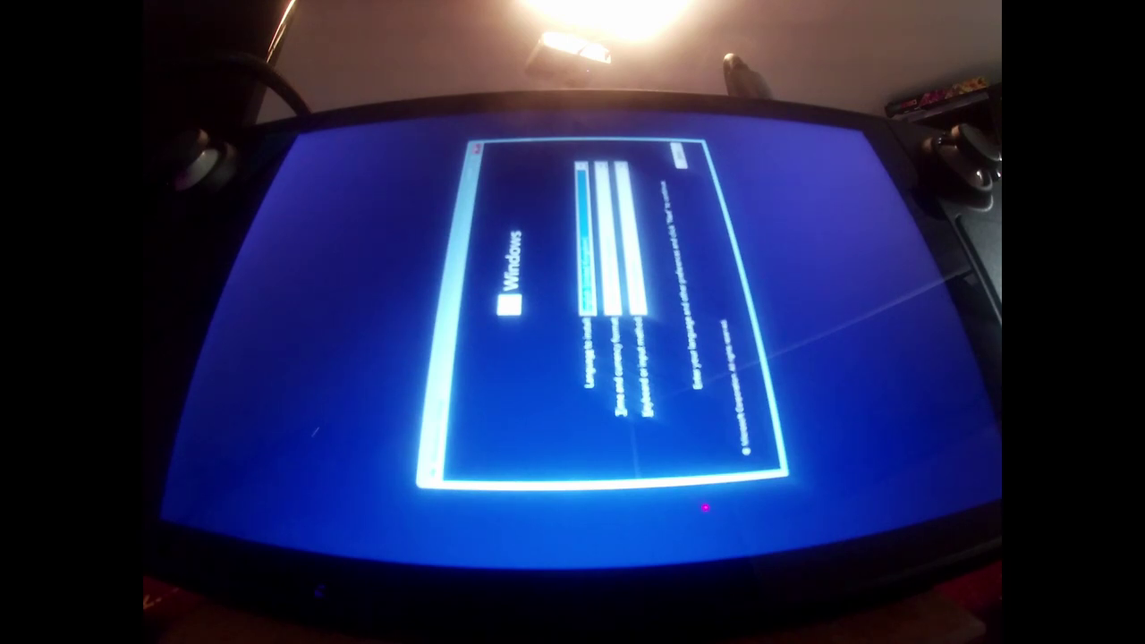
# Step: Start the Windows installation without a product key, choosing Windows 11 Home and accepting the licence terms
pyautogui.click(682, 155)
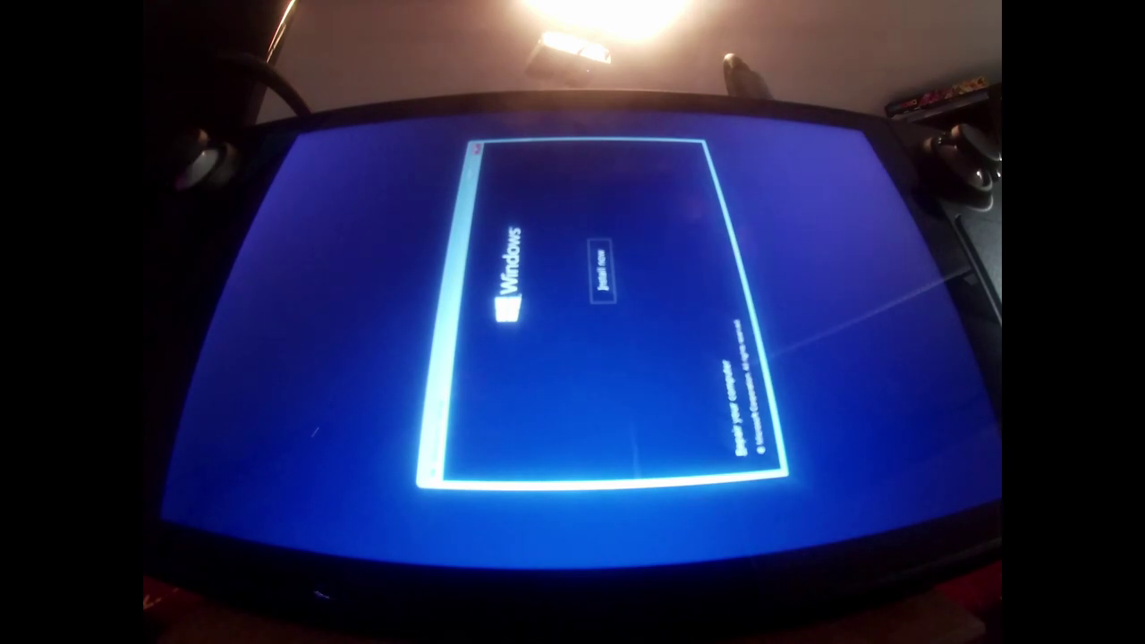
pyautogui.click(601, 265)
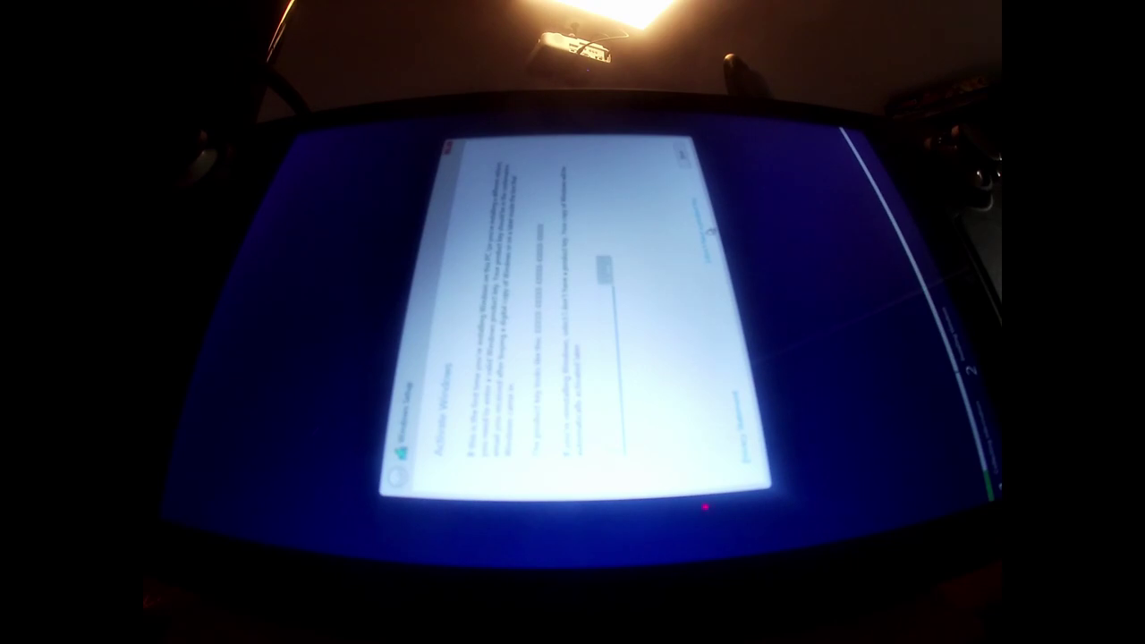
pyautogui.click(709, 231)
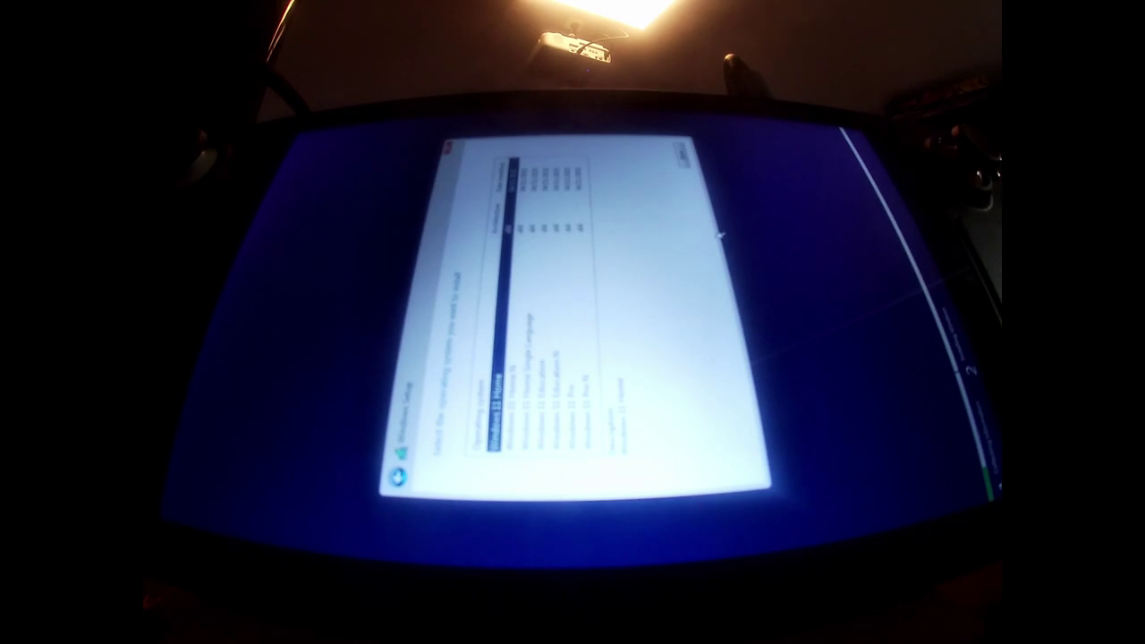
pyautogui.press('Return')
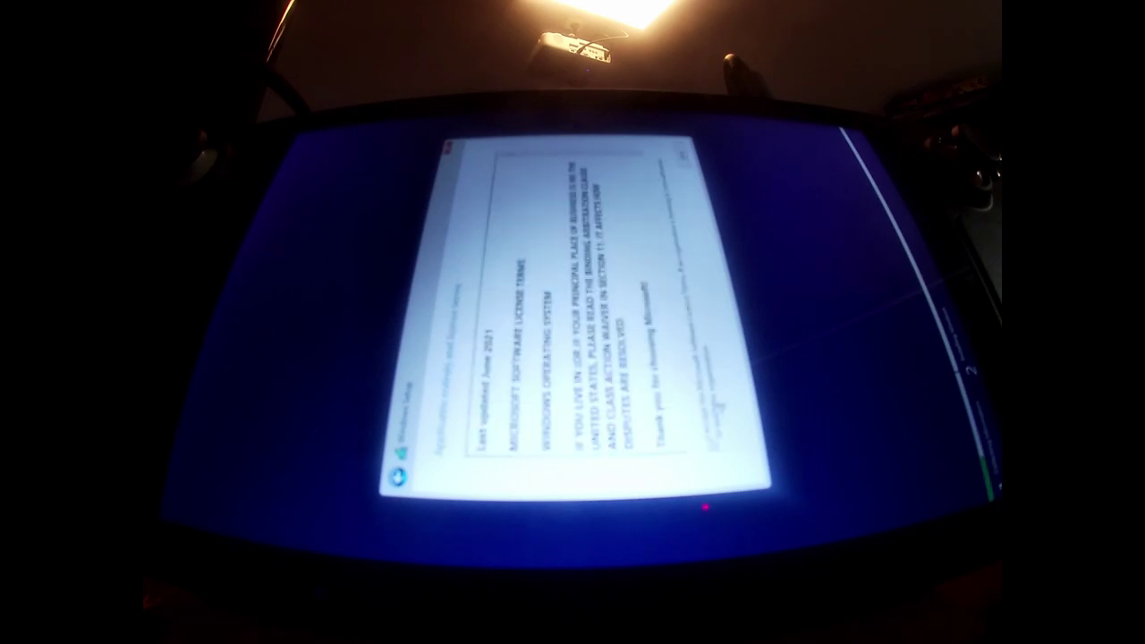
pyautogui.press('Return')
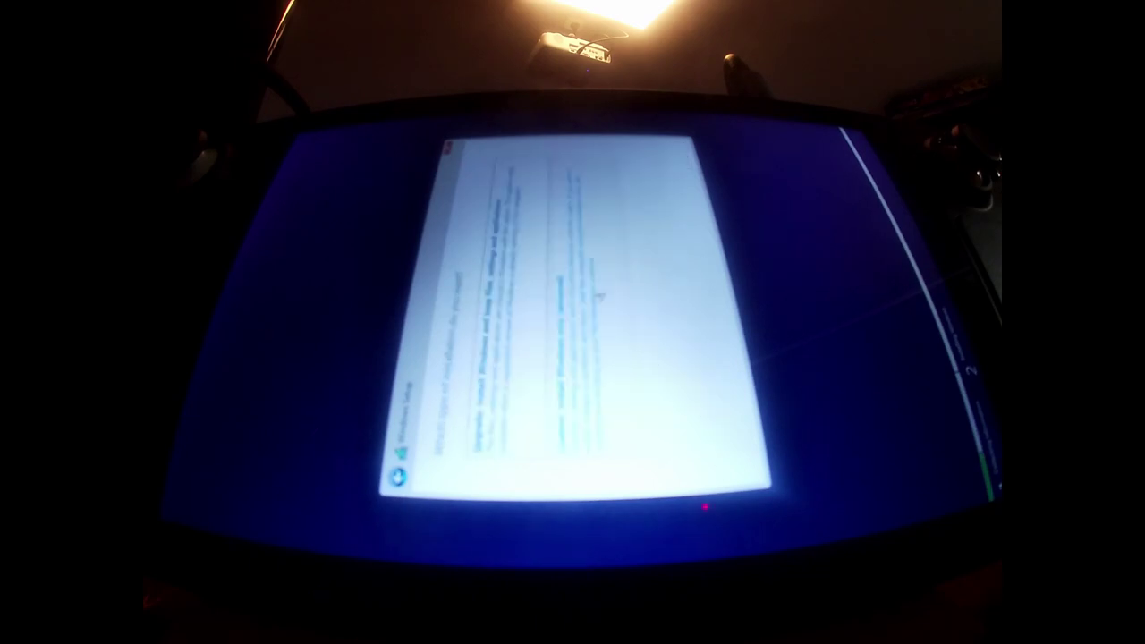
# Step: Choose the custom installation type and install Windows on the last listed Drive 0 partition, agreeing to proceed despite the partition order
pyautogui.click(599, 296)
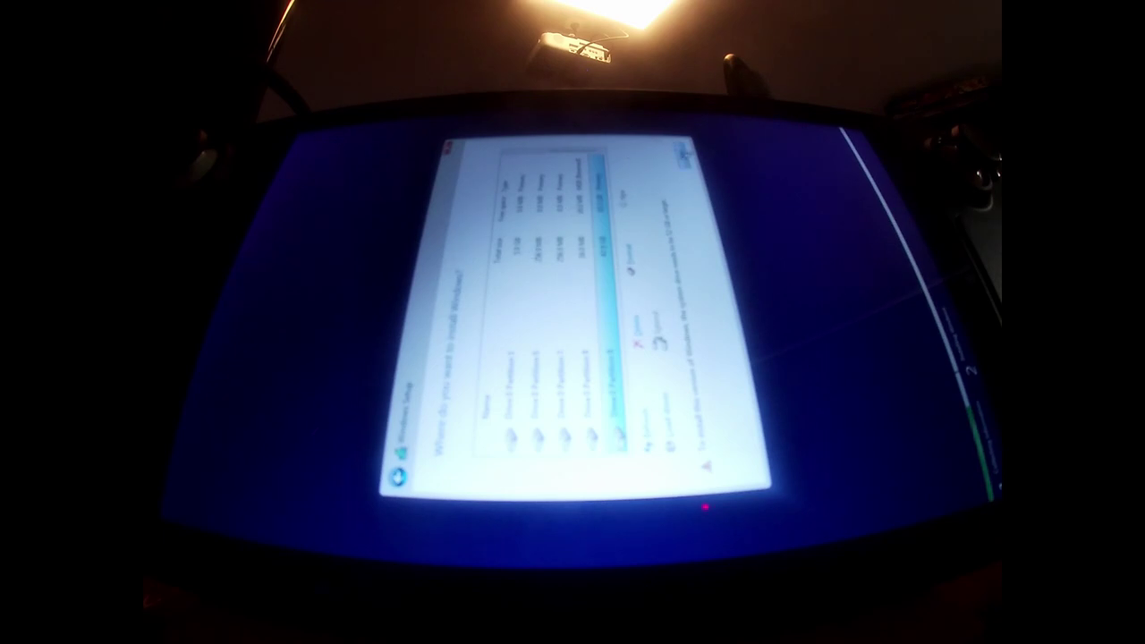
pyautogui.click(683, 152)
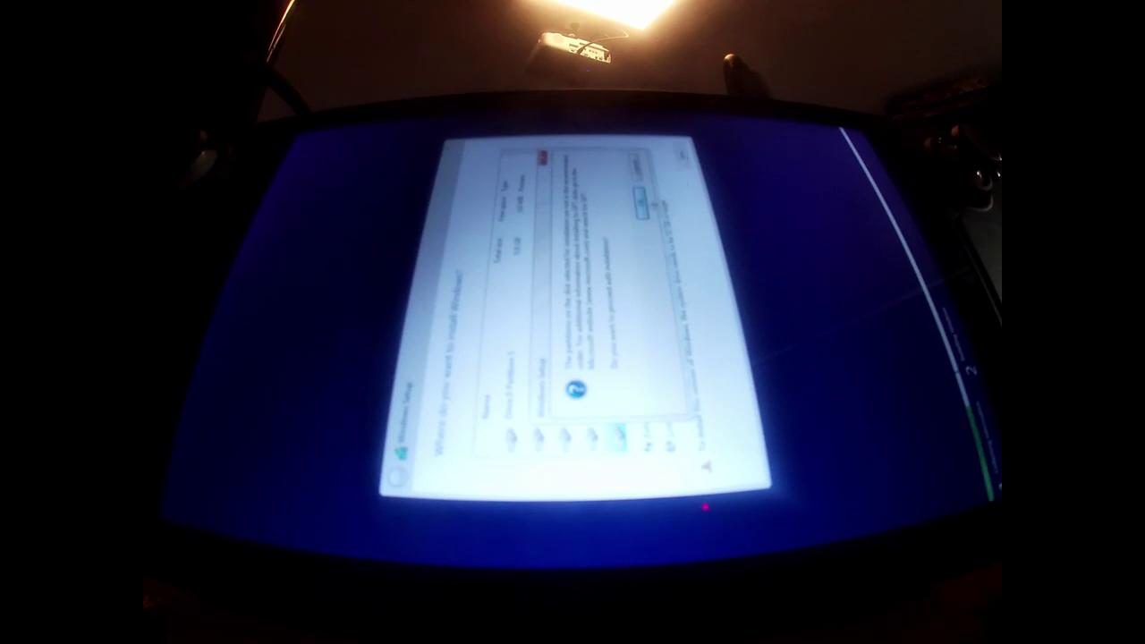
pyautogui.click(641, 203)
pyautogui.click(646, 195)
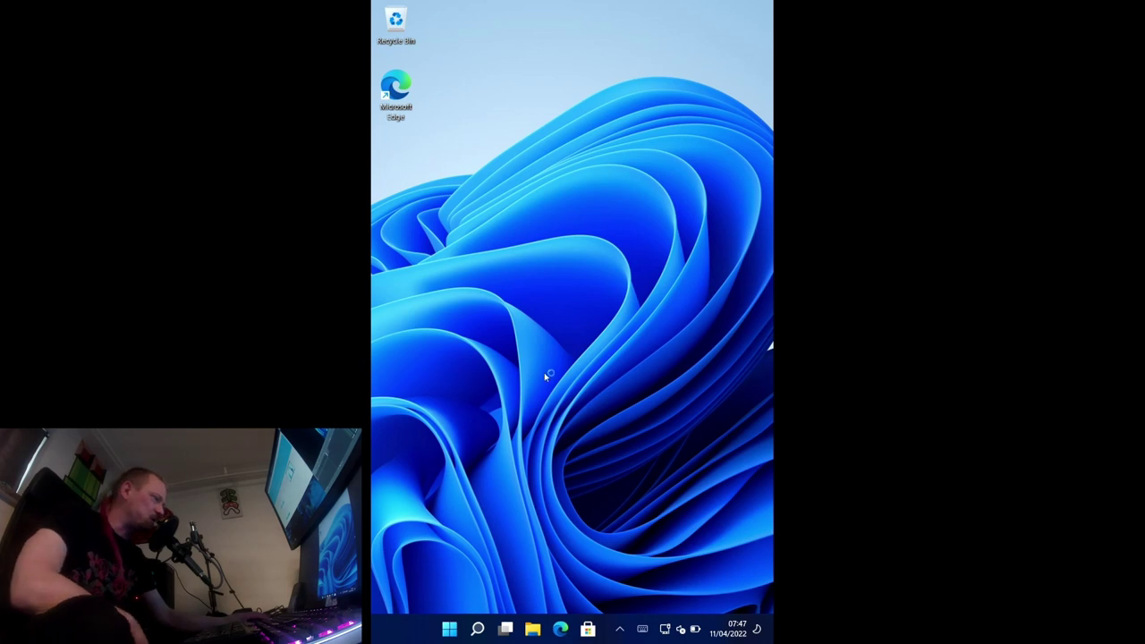
# Step: Set the display orientation to Landscape in the display settings, keep the change and minimise the Settings window
pyautogui.rightClick(577, 373)
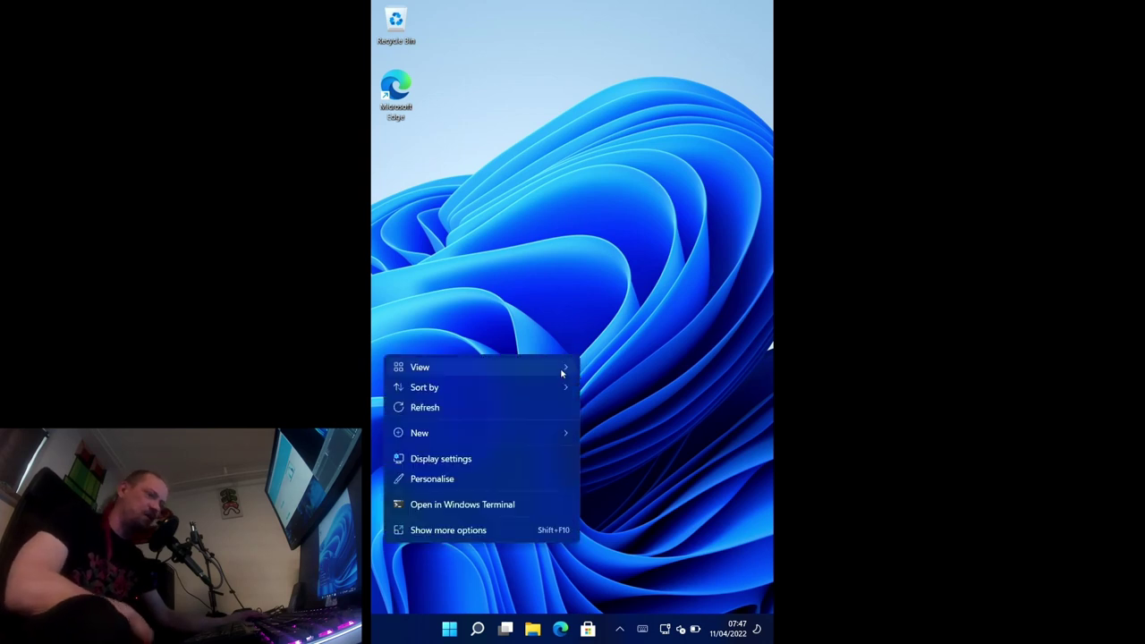
pyautogui.click(448, 226)
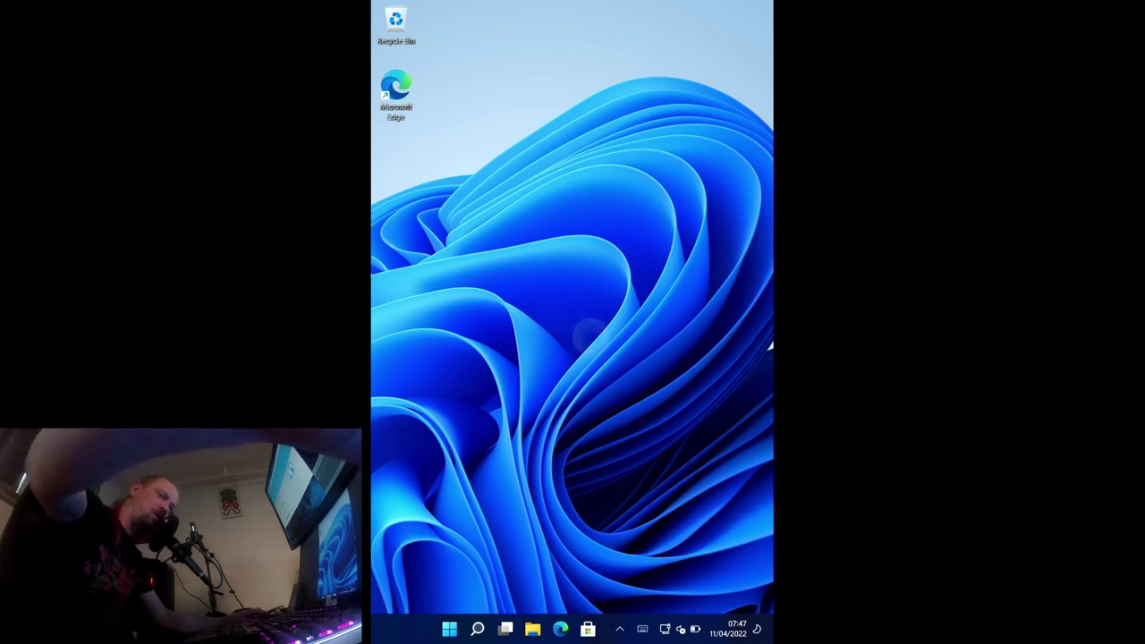
pyautogui.rightClick(587, 332)
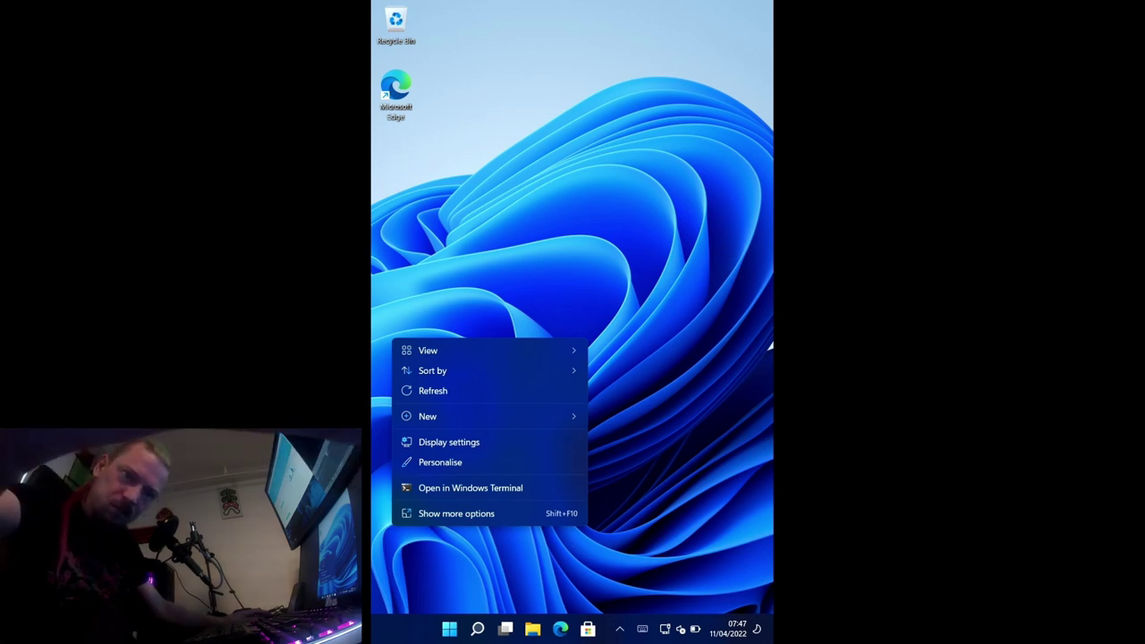
pyautogui.click(449, 442)
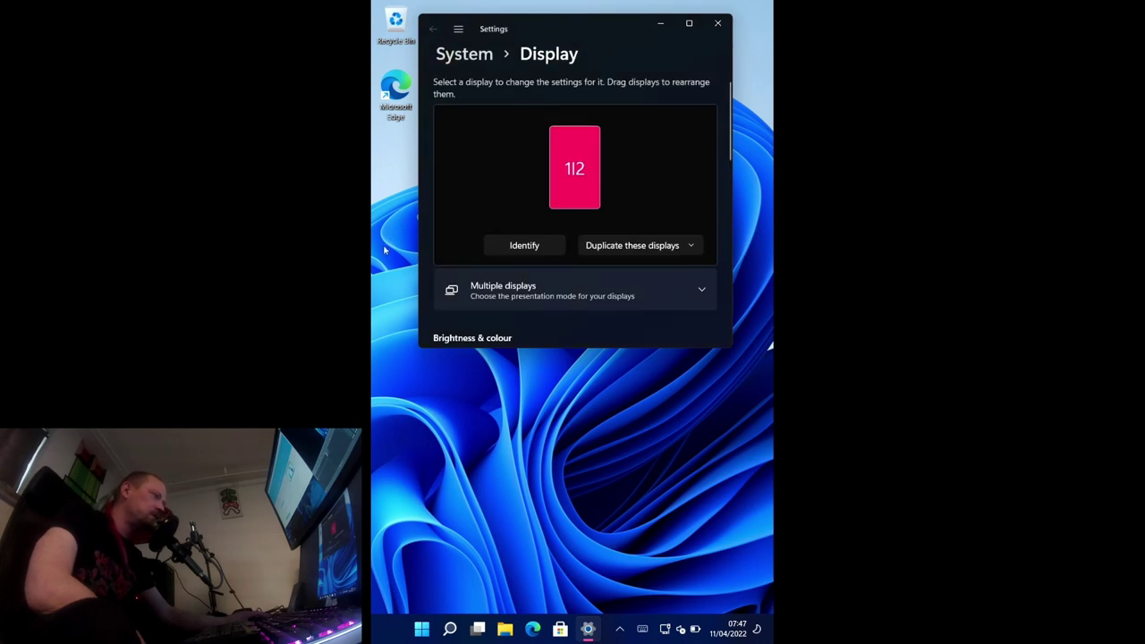
pyautogui.scroll(-1, 615, 148)
pyautogui.scroll(-2, 584, 161)
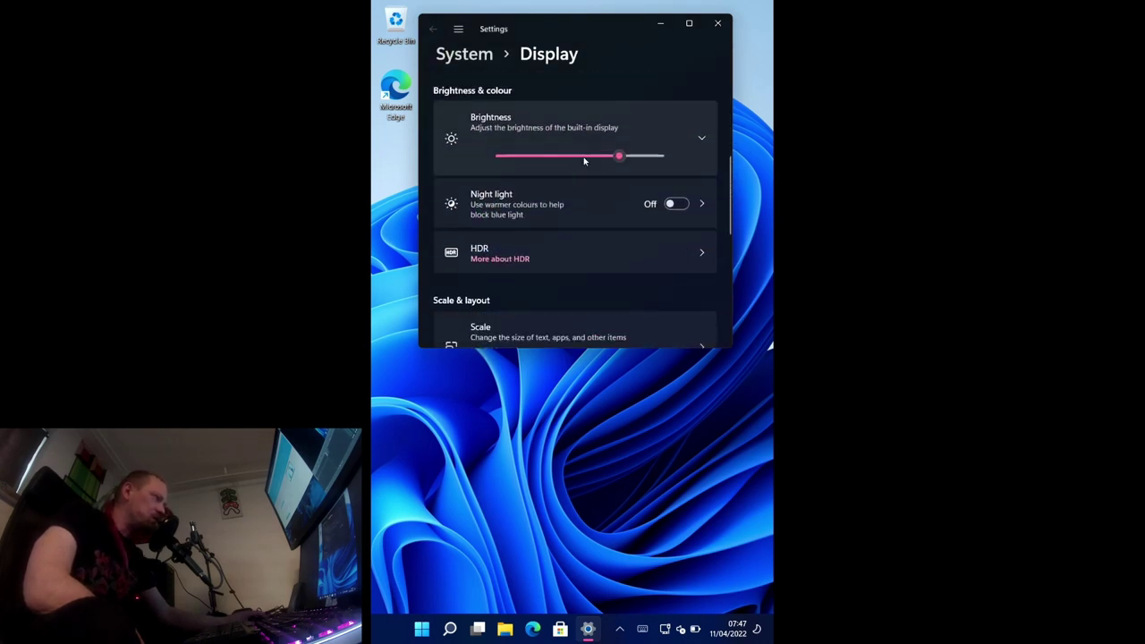
pyautogui.scroll(-5, 548, 175)
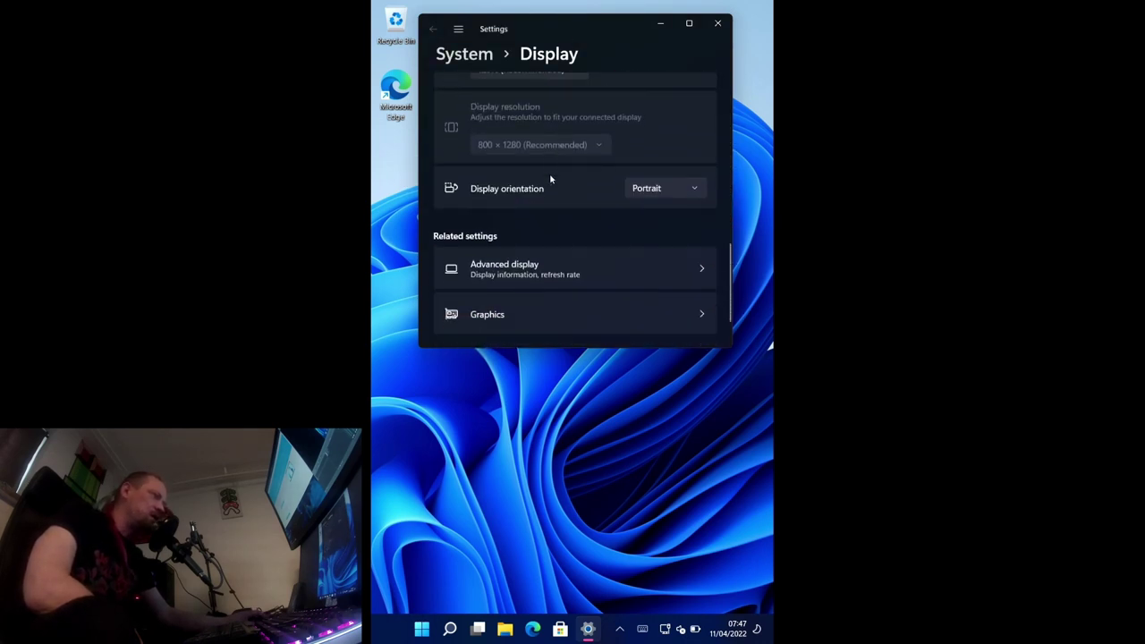
pyautogui.click(648, 158)
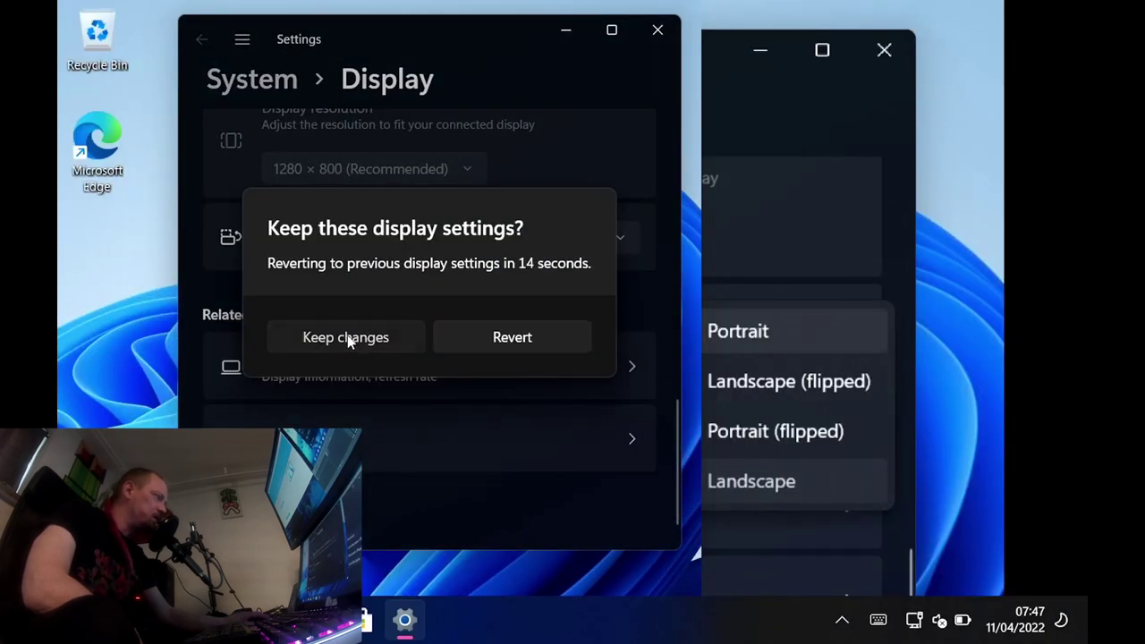
pyautogui.click(347, 335)
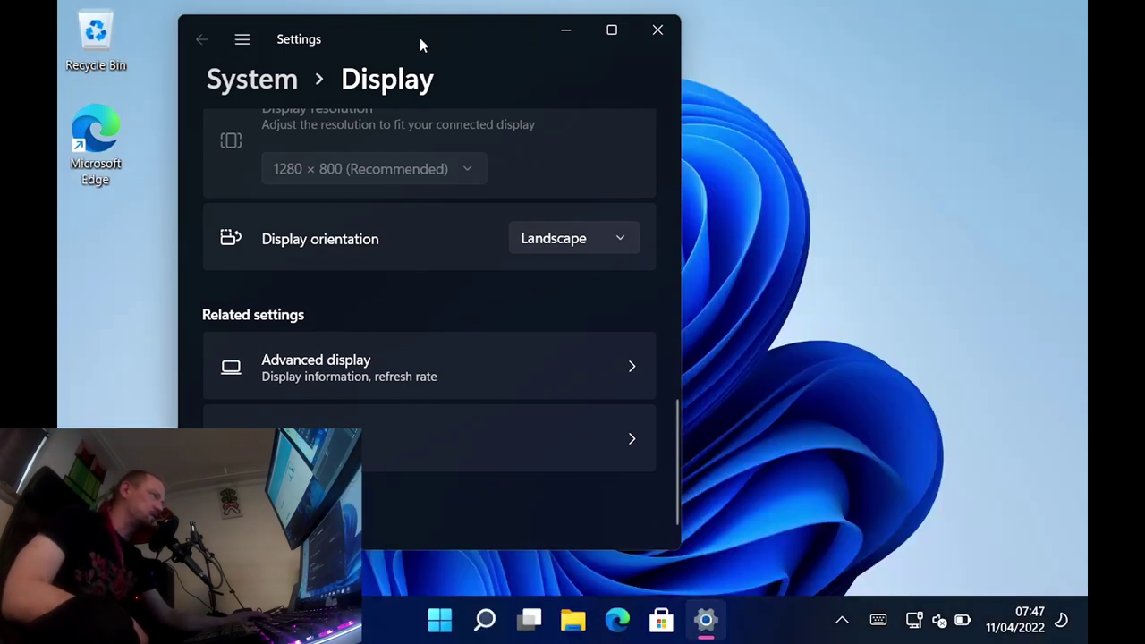
pyautogui.moveTo(354, 41); pyautogui.dragTo(623, 103)
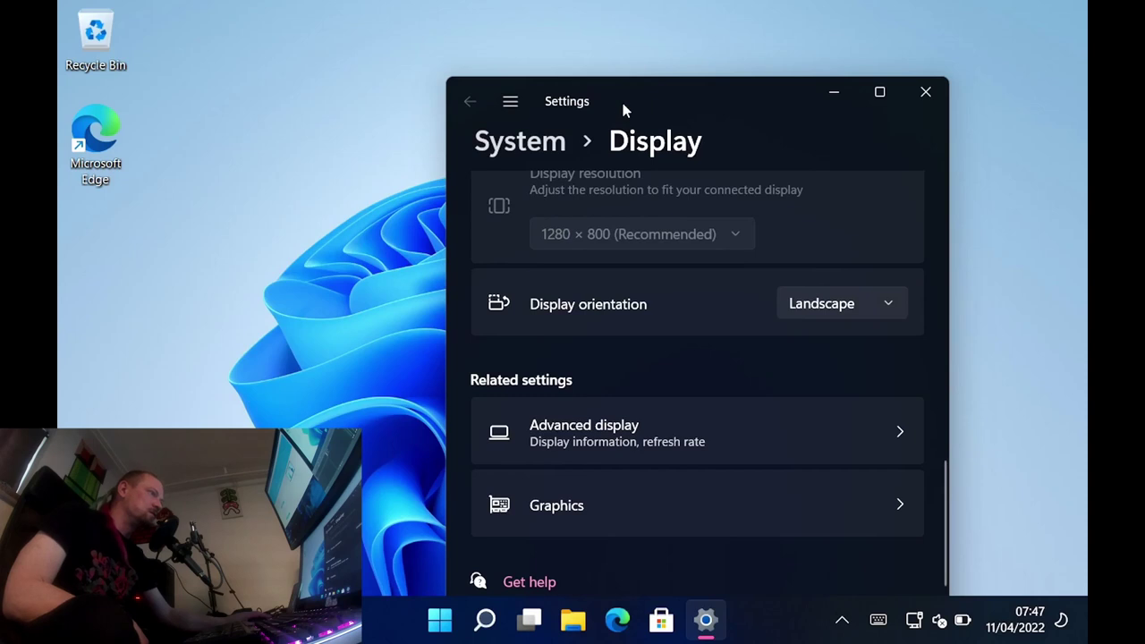
pyautogui.click(839, 95)
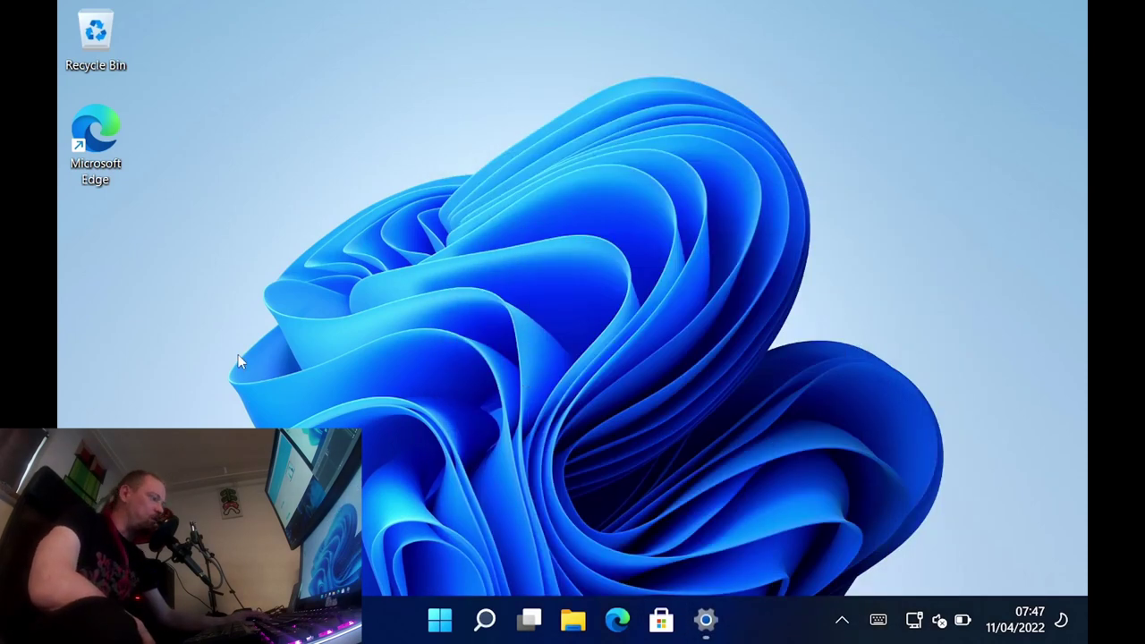
# Step: Open Microsoft Edge and search the web for "steam deck windows drivers"
pyautogui.click(626, 625)
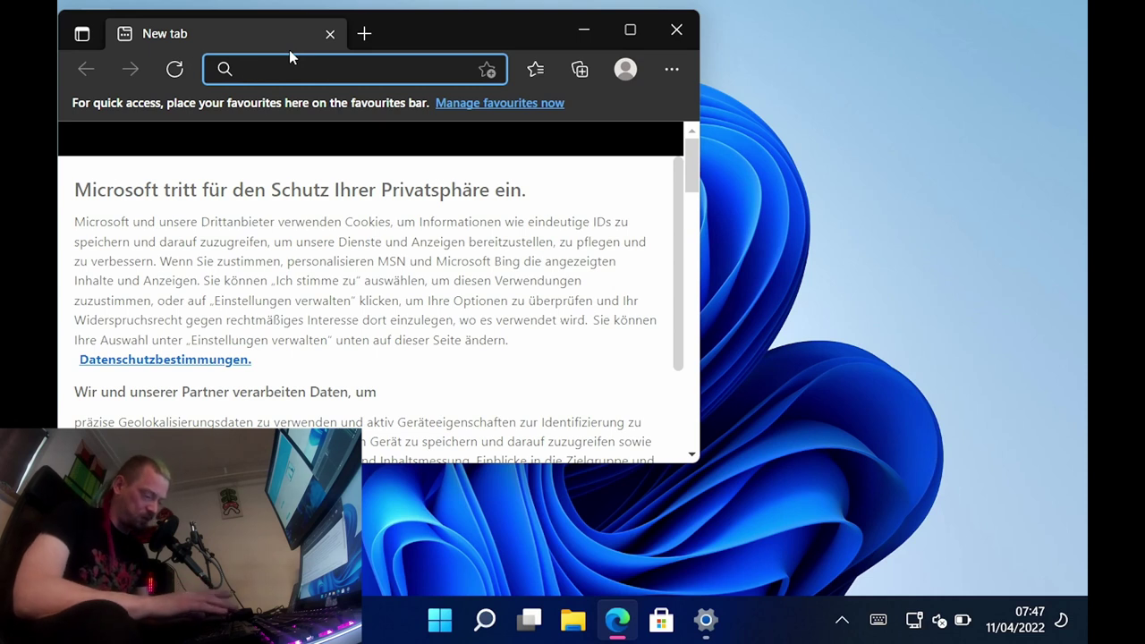
pyautogui.write('ste')
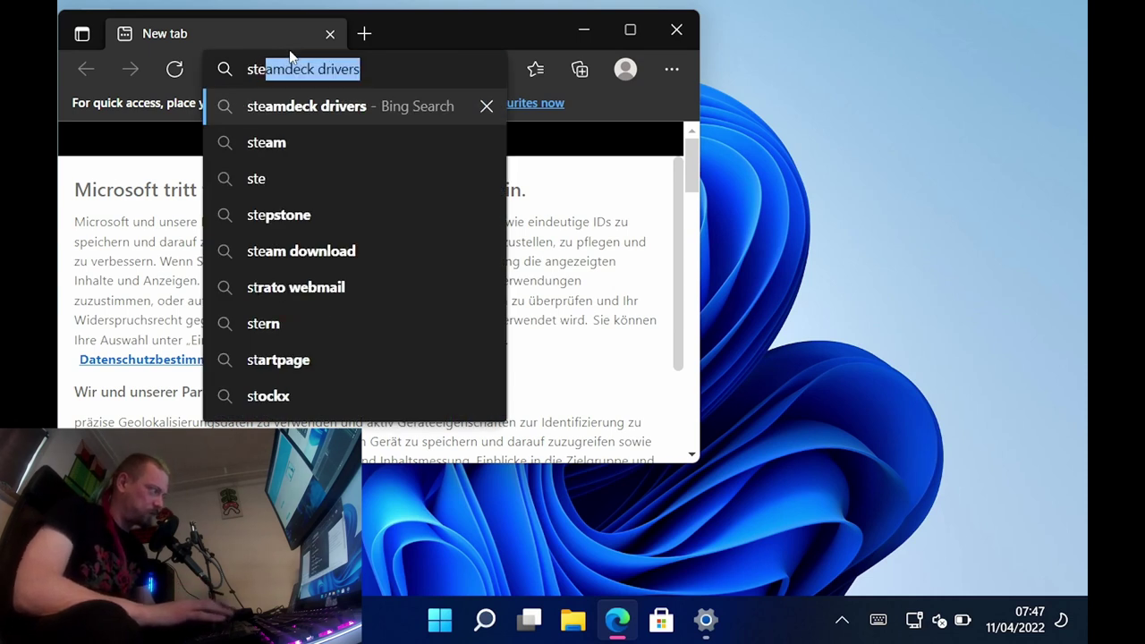
pyautogui.write('am deck ')
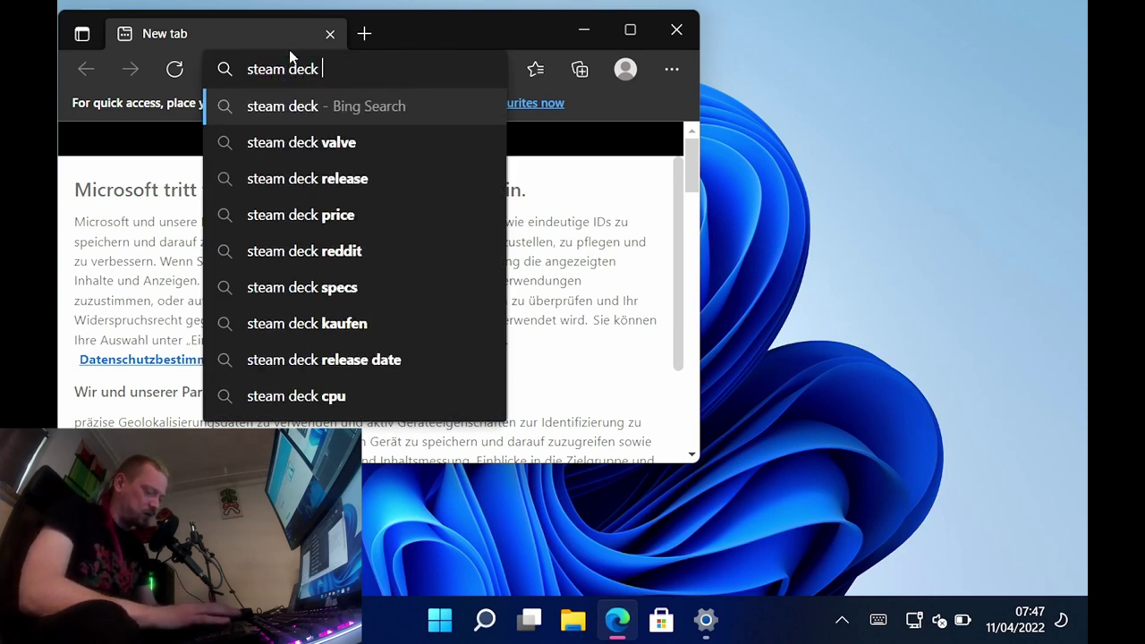
pyautogui.write('windows')
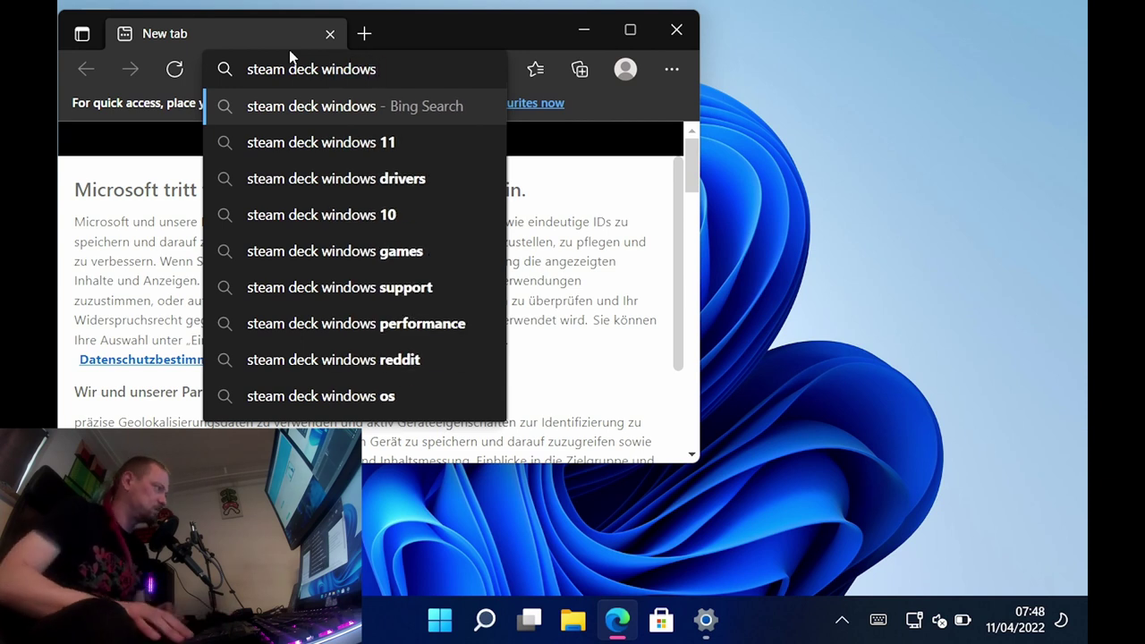
pyautogui.press('Down')
pyautogui.press('Down')
pyautogui.press('Return')
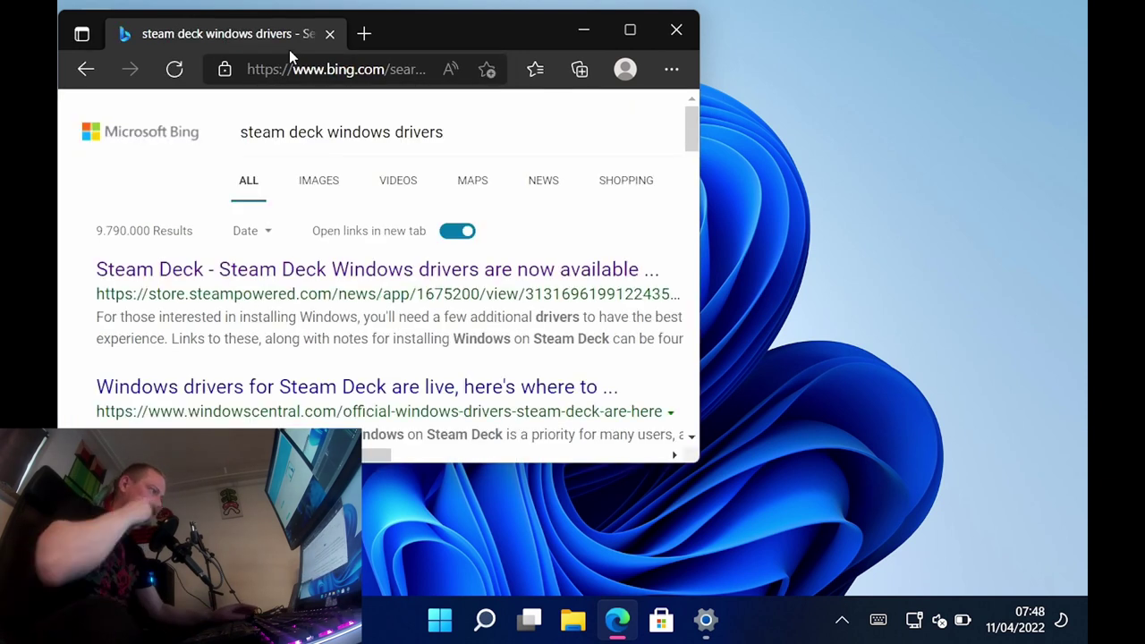
# Step: Open the Steam store announcement about Steam Deck Windows drivers and reject its optional cookies
pyautogui.click(300, 266)
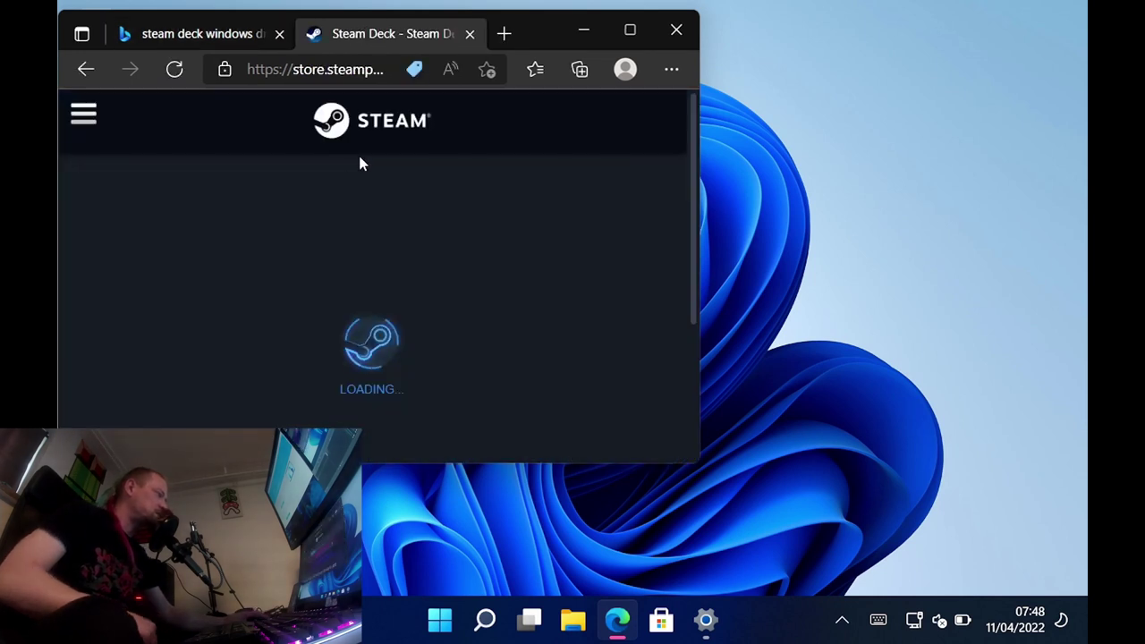
pyautogui.scroll(-10, 342, 188)
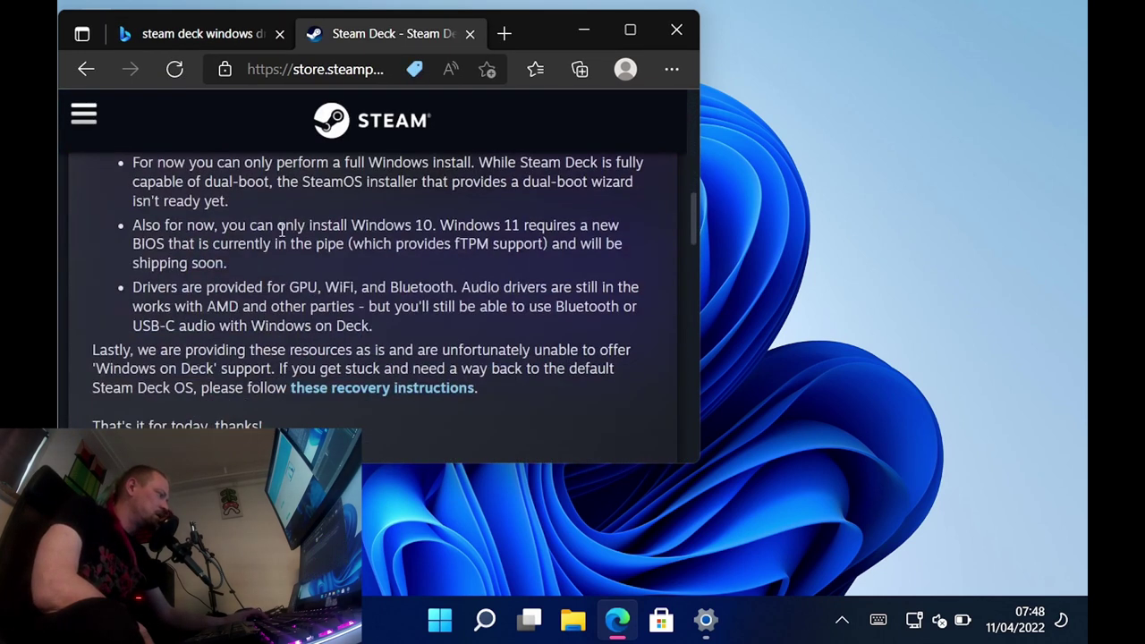
pyautogui.scroll(-2, 324, 262)
pyautogui.scroll(10, 323, 263)
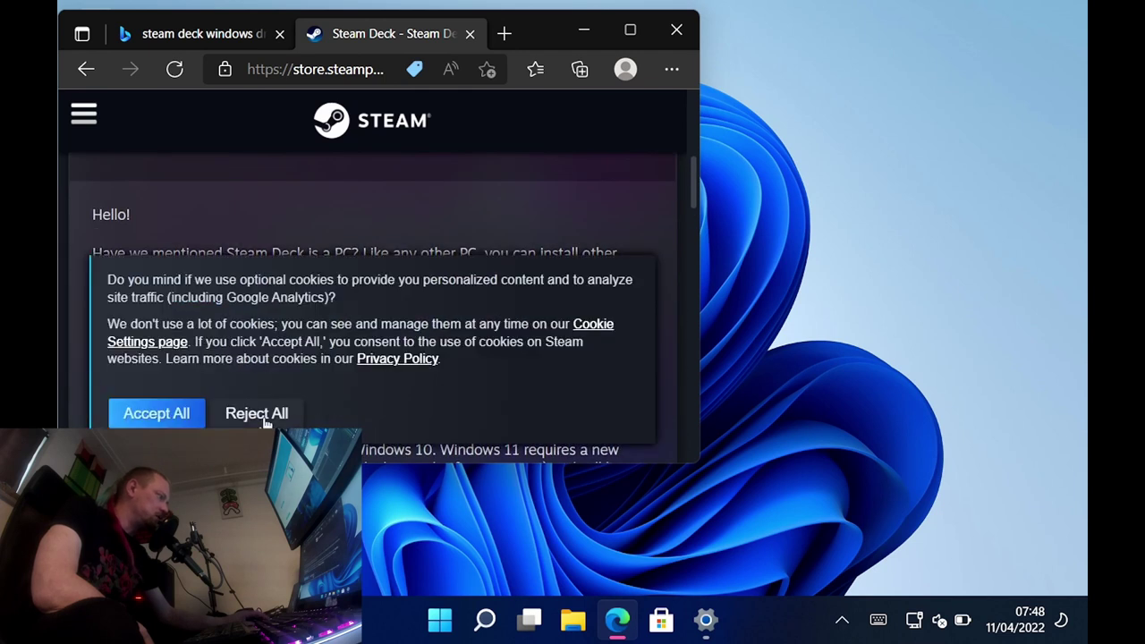
pyautogui.click(260, 416)
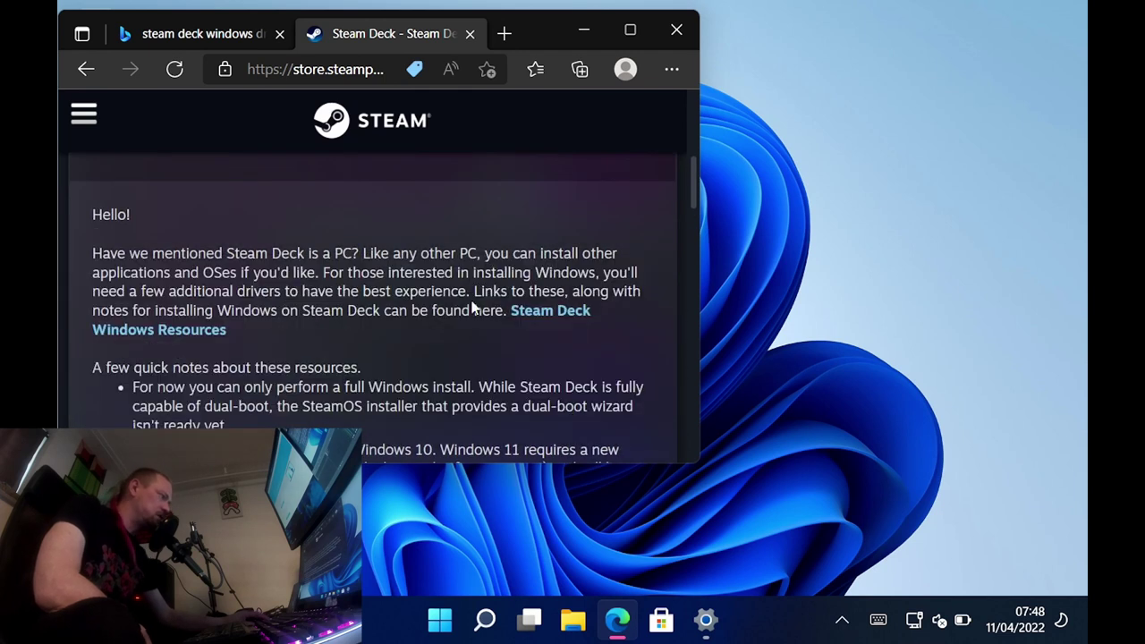
# Step: Open the Steam Deck Windows Resources page linked in the announcement and maximise the browser window
pyautogui.click(539, 319)
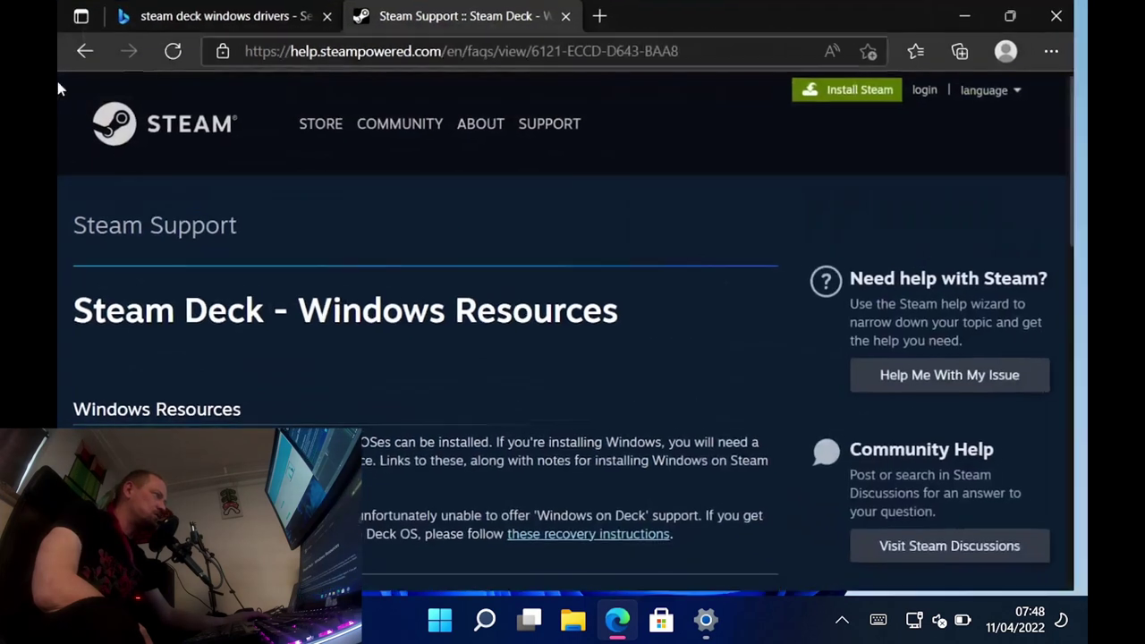
pyautogui.click(630, 29)
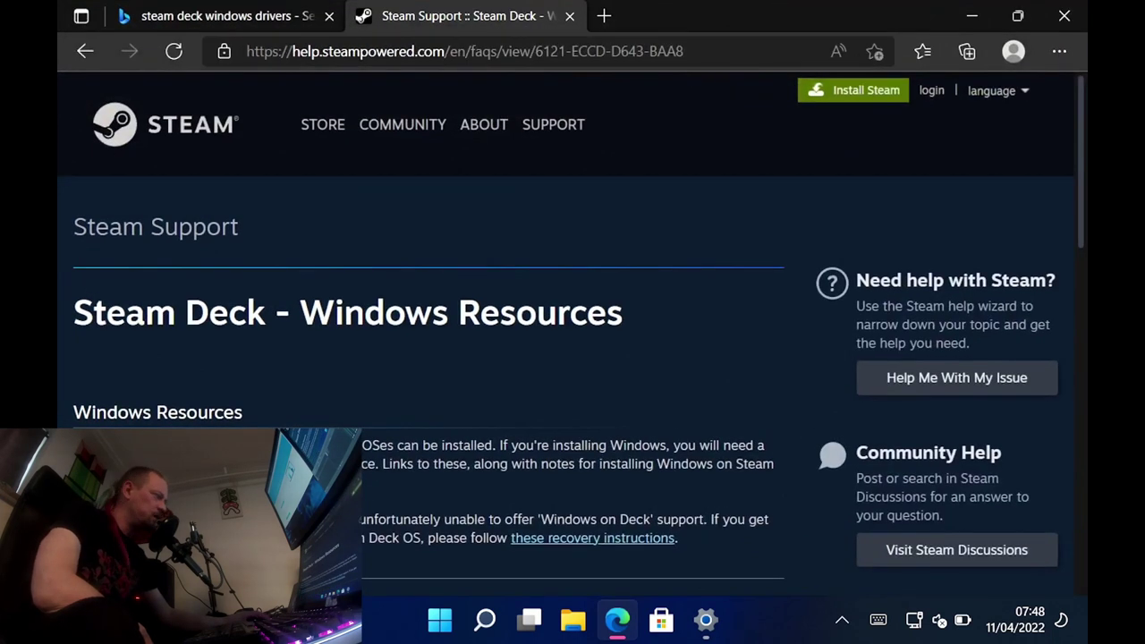
pyautogui.scroll(-3, 661, 247)
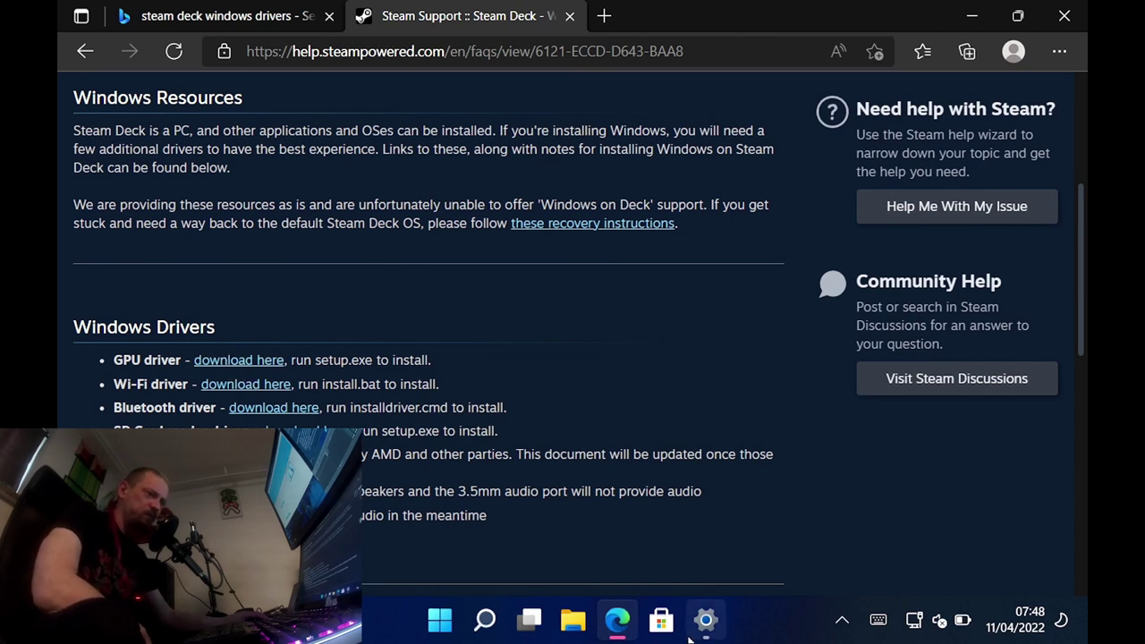
pyautogui.press('super+e')
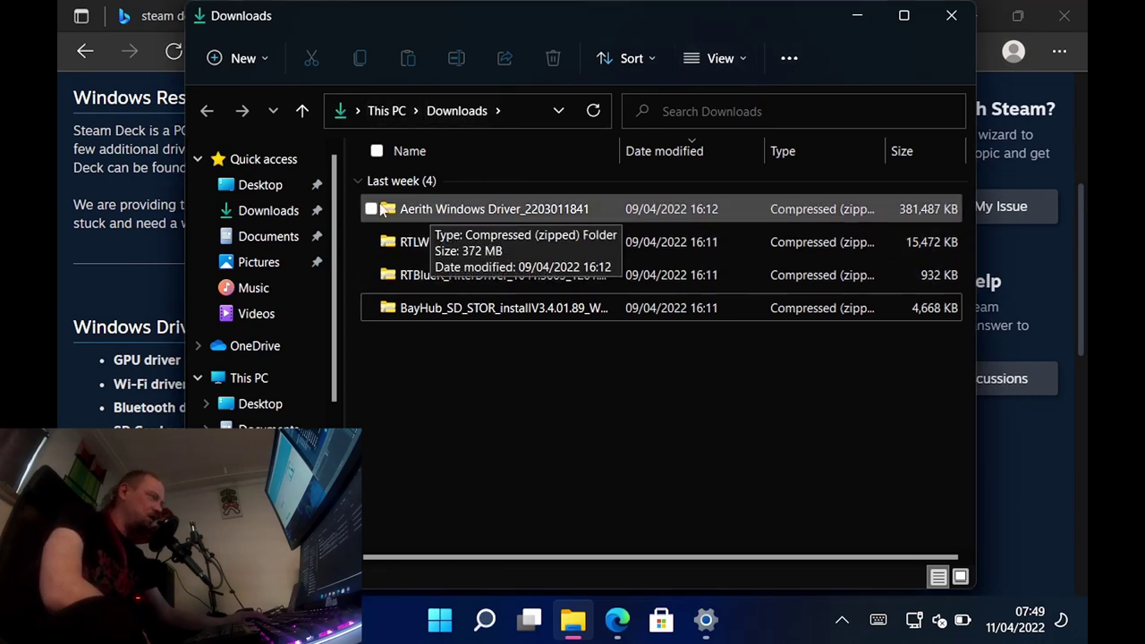
pyautogui.click(433, 209)
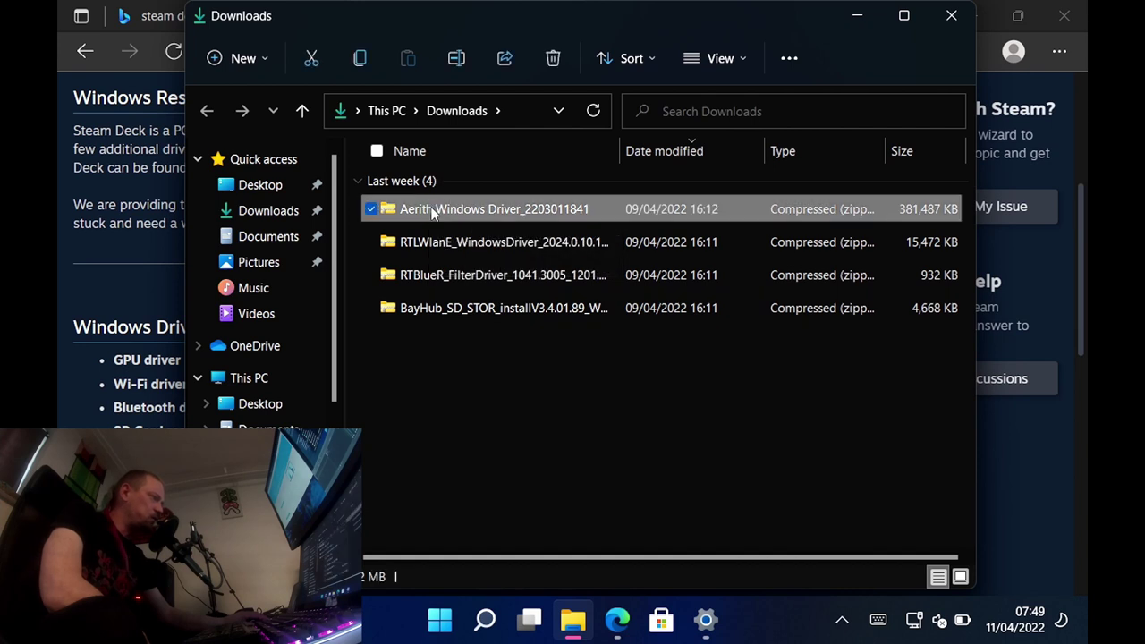
pyautogui.rightClick(433, 209)
pyautogui.click(507, 339)
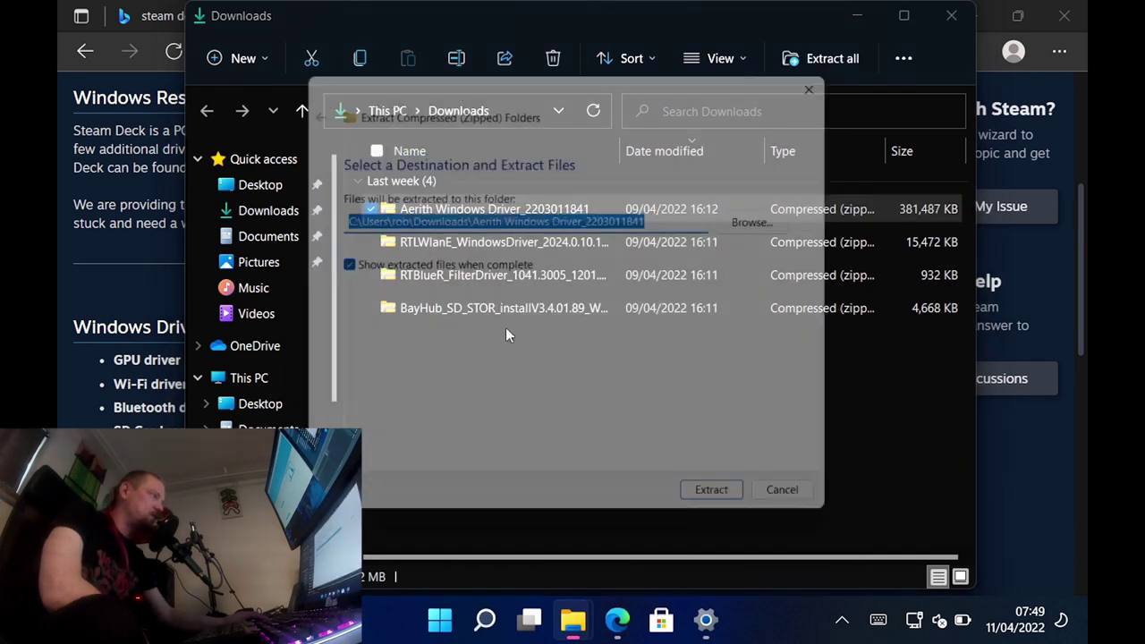
pyautogui.click(729, 513)
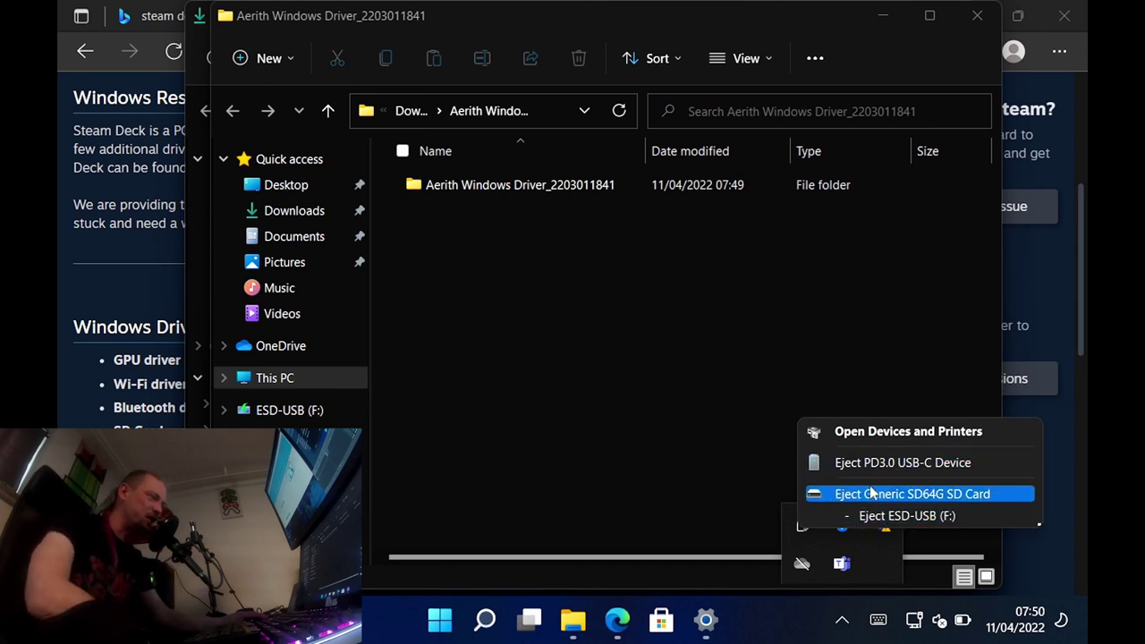
pyautogui.click(497, 290)
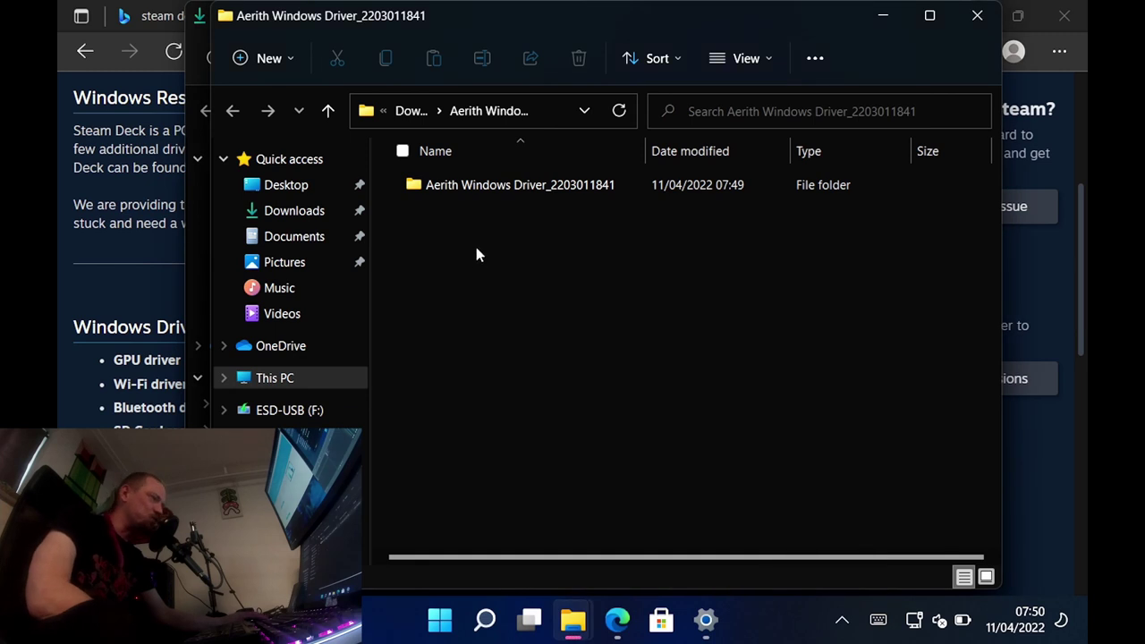
pyautogui.doubleClick(482, 193)
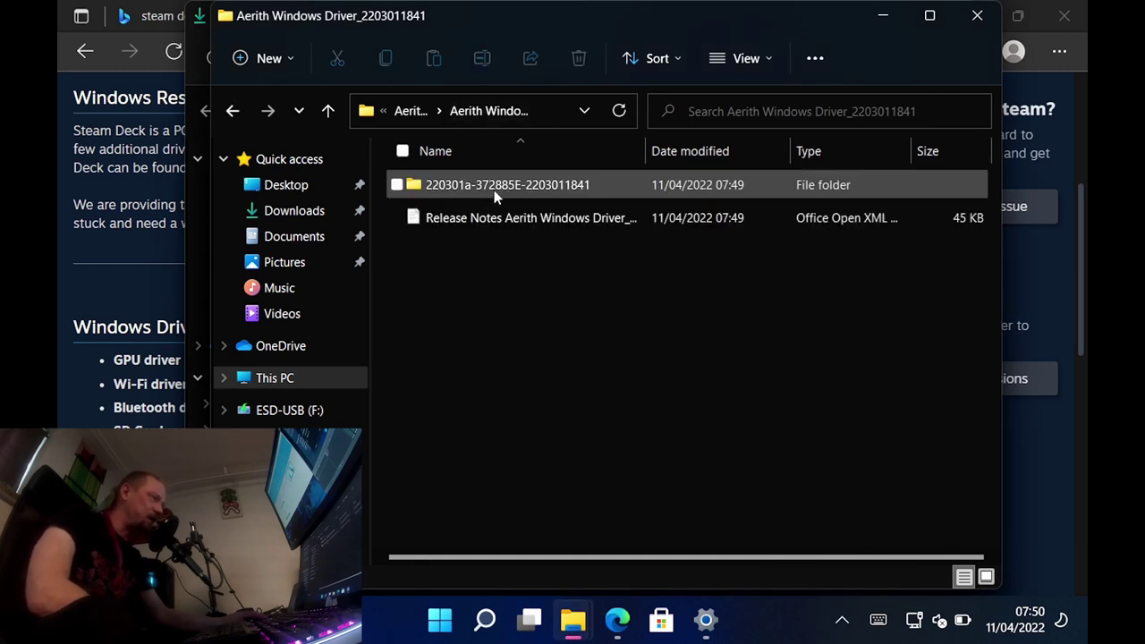
pyautogui.click(487, 193)
pyautogui.doubleClick(488, 193)
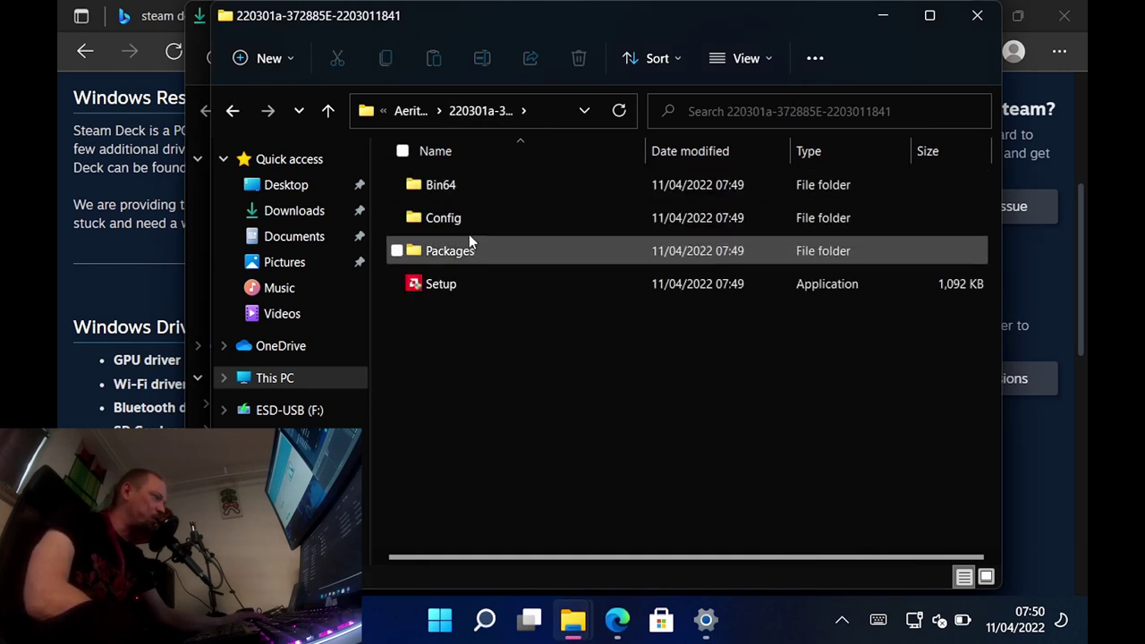
pyautogui.doubleClick(443, 277)
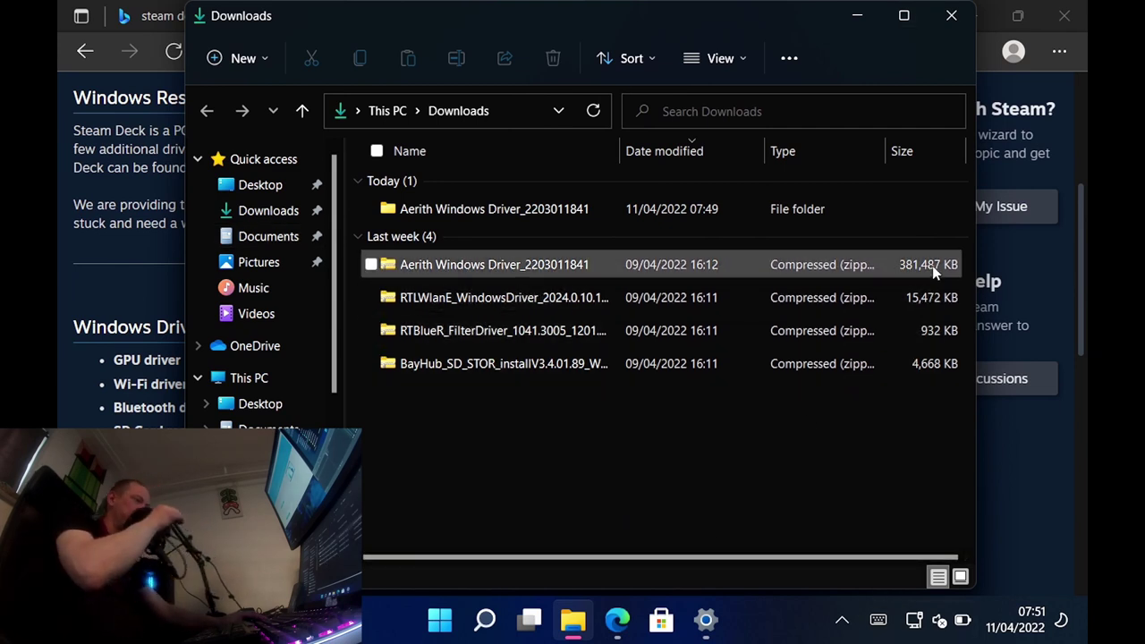
# Step: Show the desktop, check the drives' free space under This PC in File Explorer and open Local Disk (C:)
pyautogui.press('super+d')
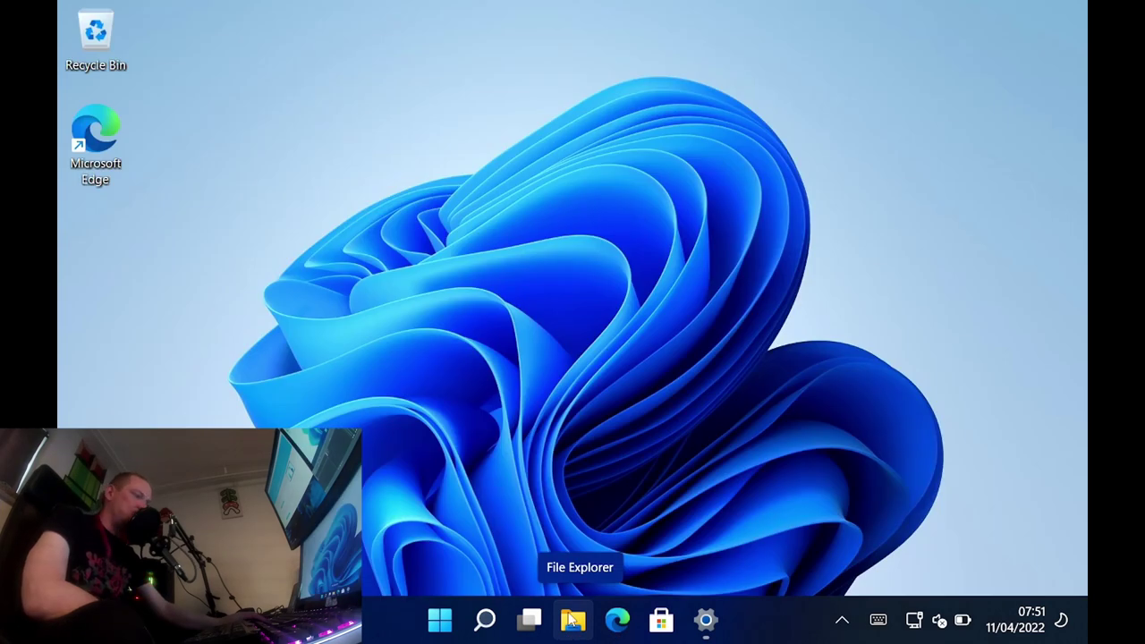
pyautogui.click(571, 619)
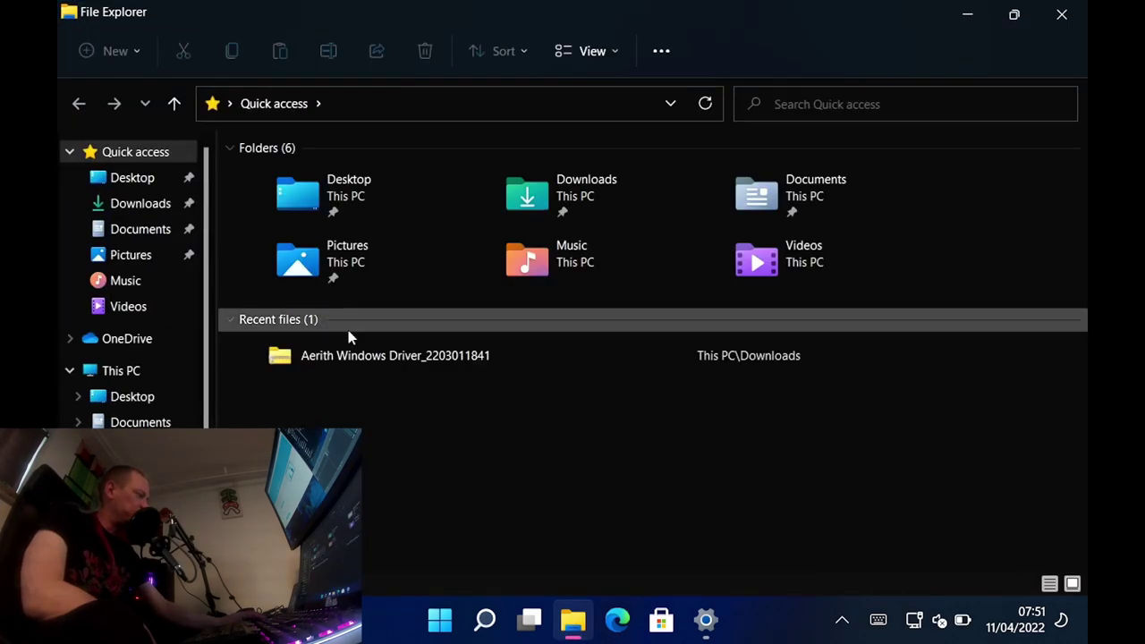
pyautogui.click(93, 372)
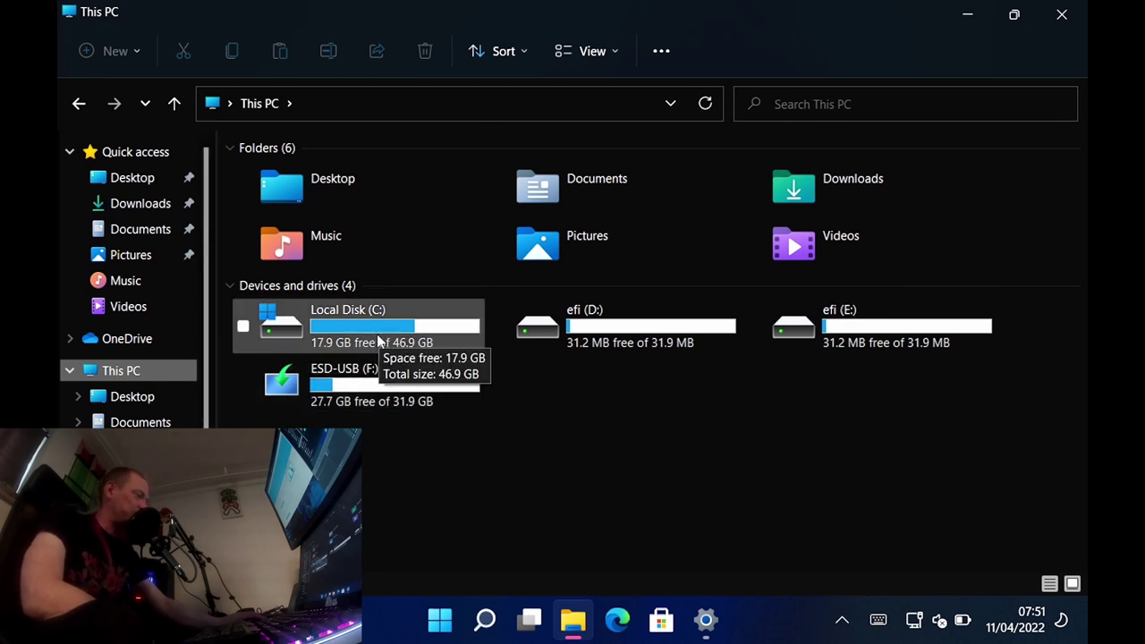
pyautogui.doubleClick(399, 344)
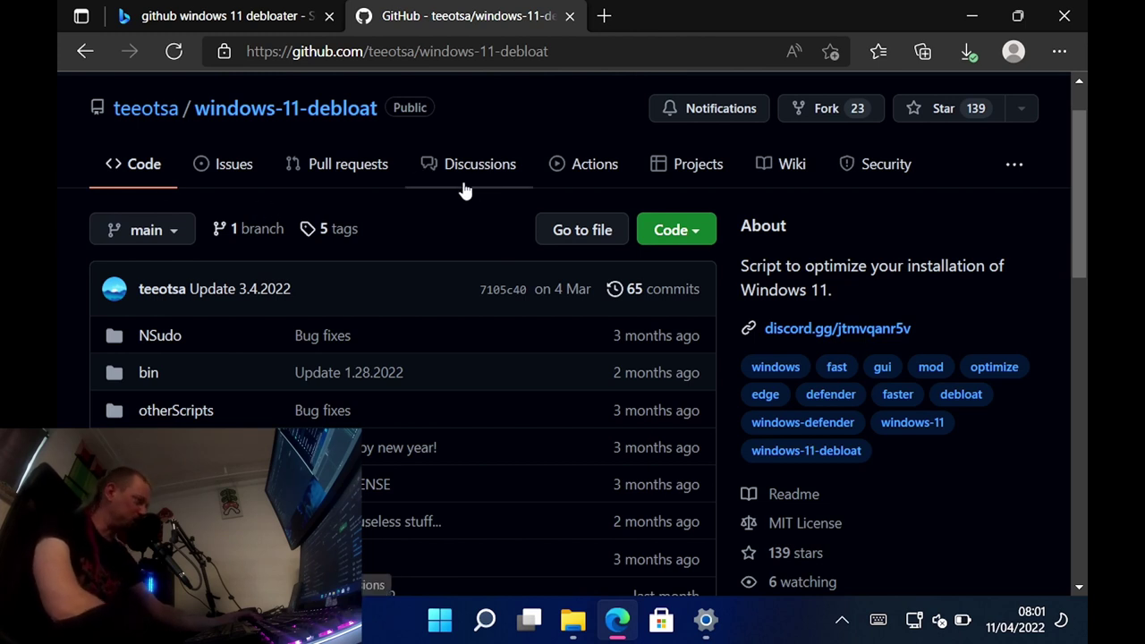
# Step: Review the windows-11-debloat repository's files and README on GitHub, and close the browser and File Explorer windows
pyautogui.scroll(-3, 451, 201)
pyautogui.moveTo(436, 211)
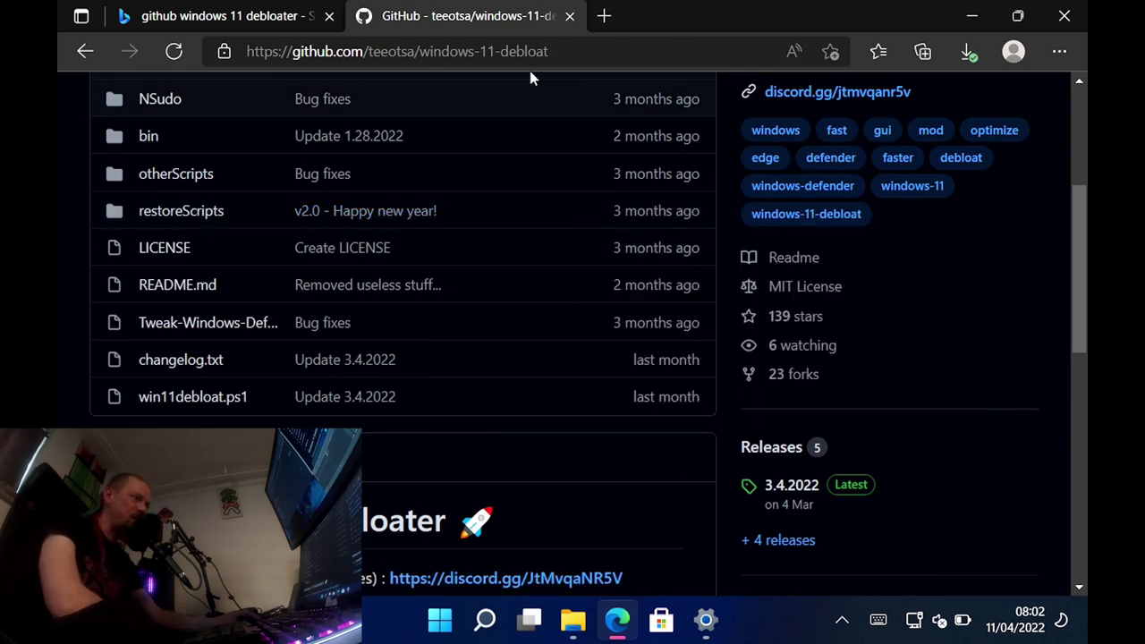
pyautogui.scroll(-5, 517, 295)
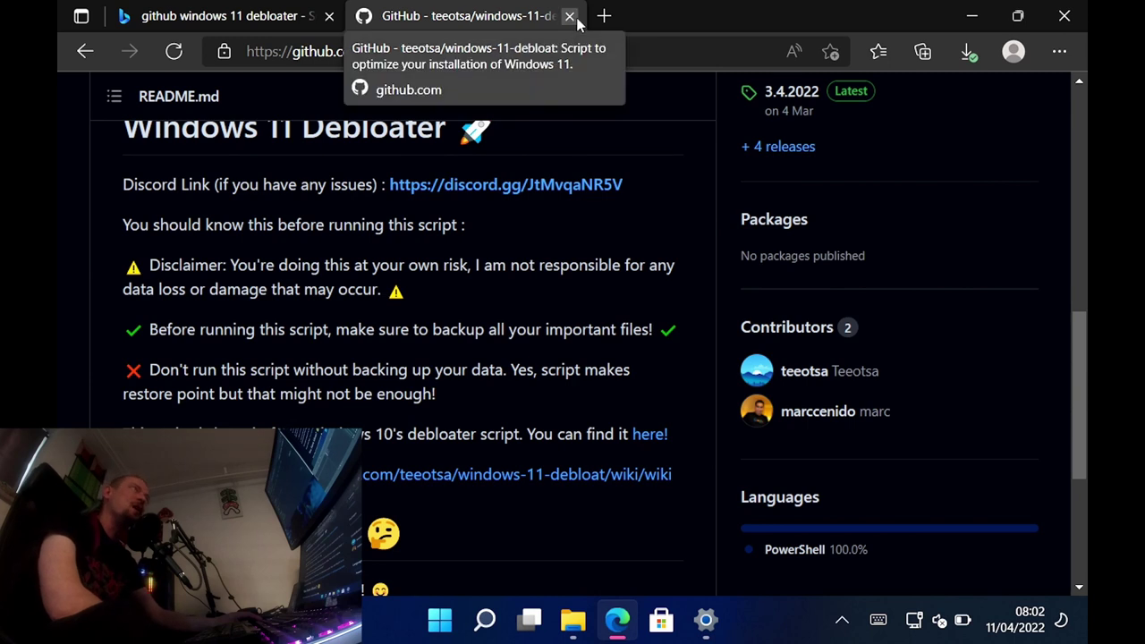
pyautogui.click(85, 51)
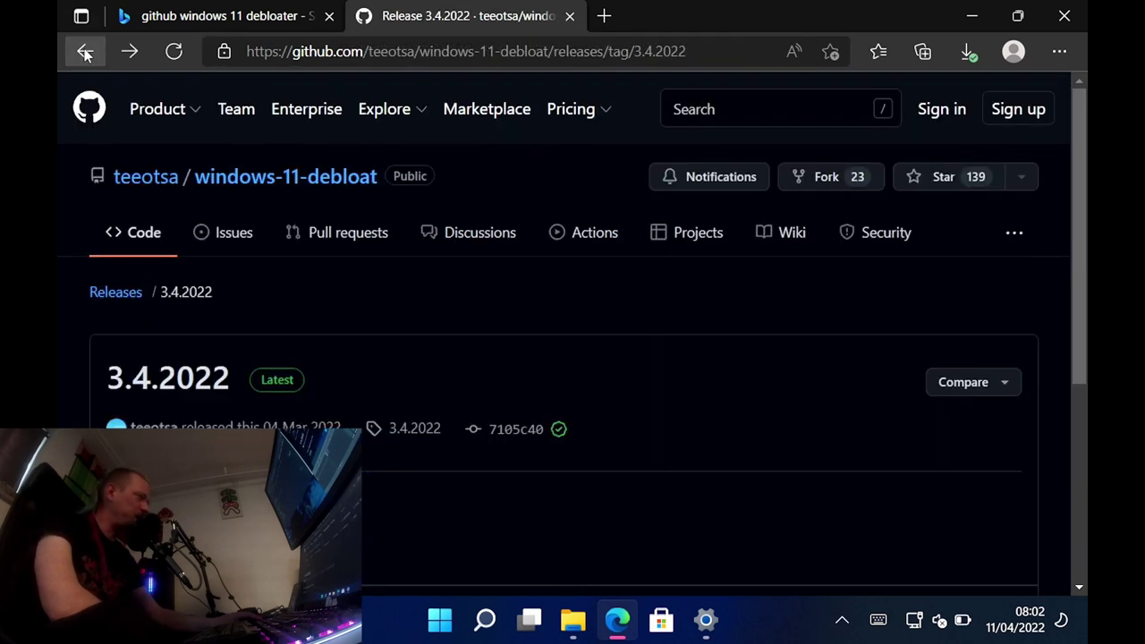
pyautogui.click(1066, 16)
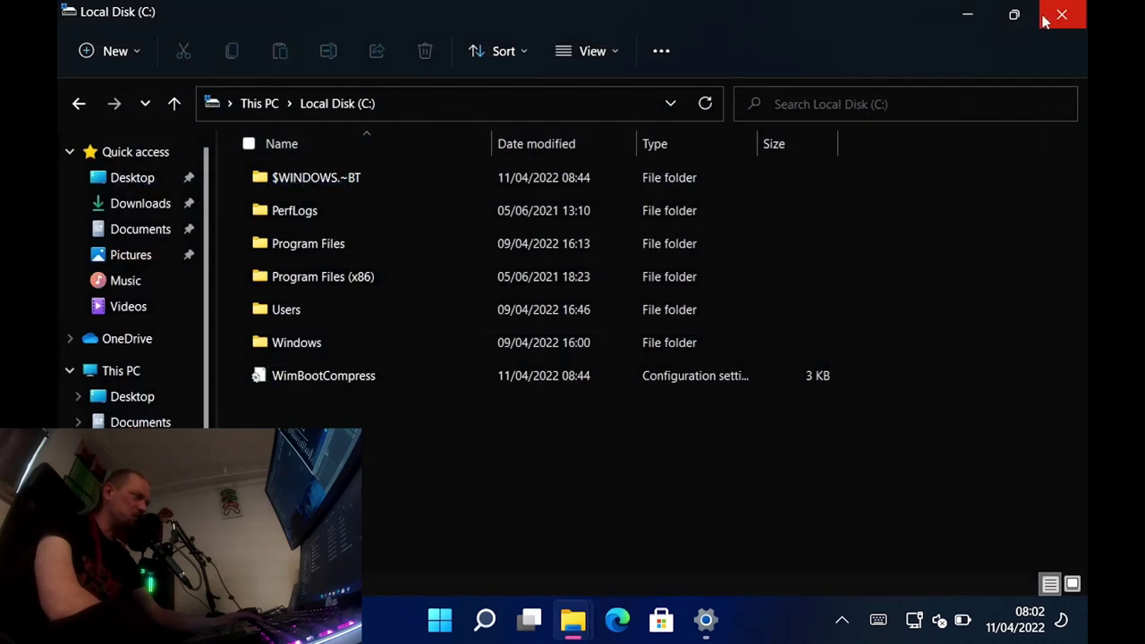
pyautogui.click(1061, 15)
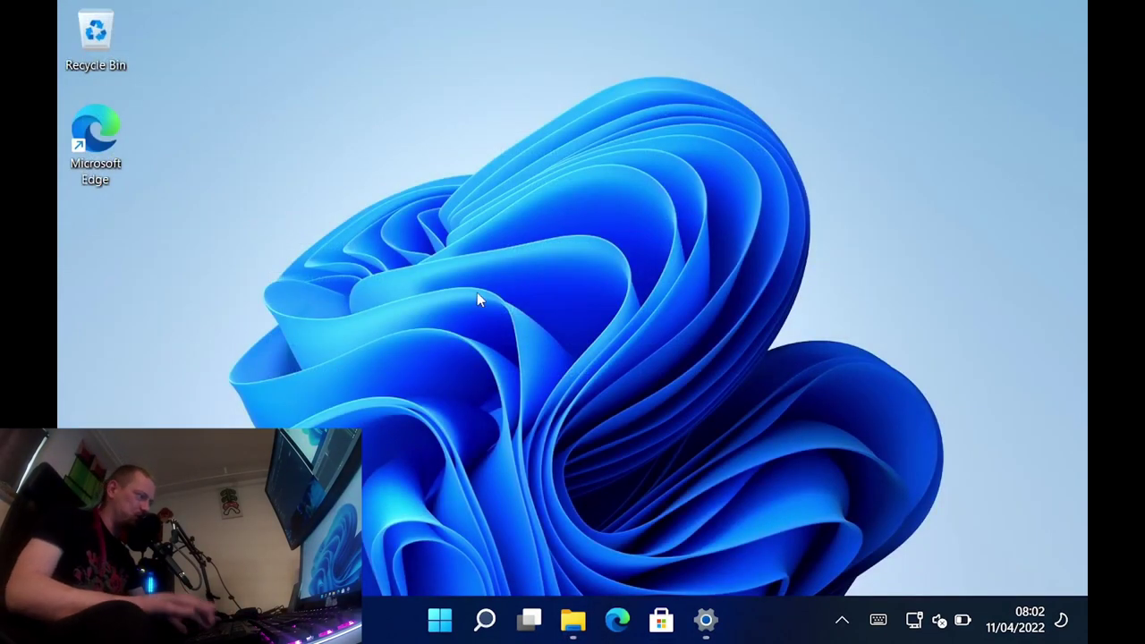
# Step: Open Task Manager from the security screen and display the list of startup apps
pyautogui.hotkey('ctrl', 'alt', 'Delete')
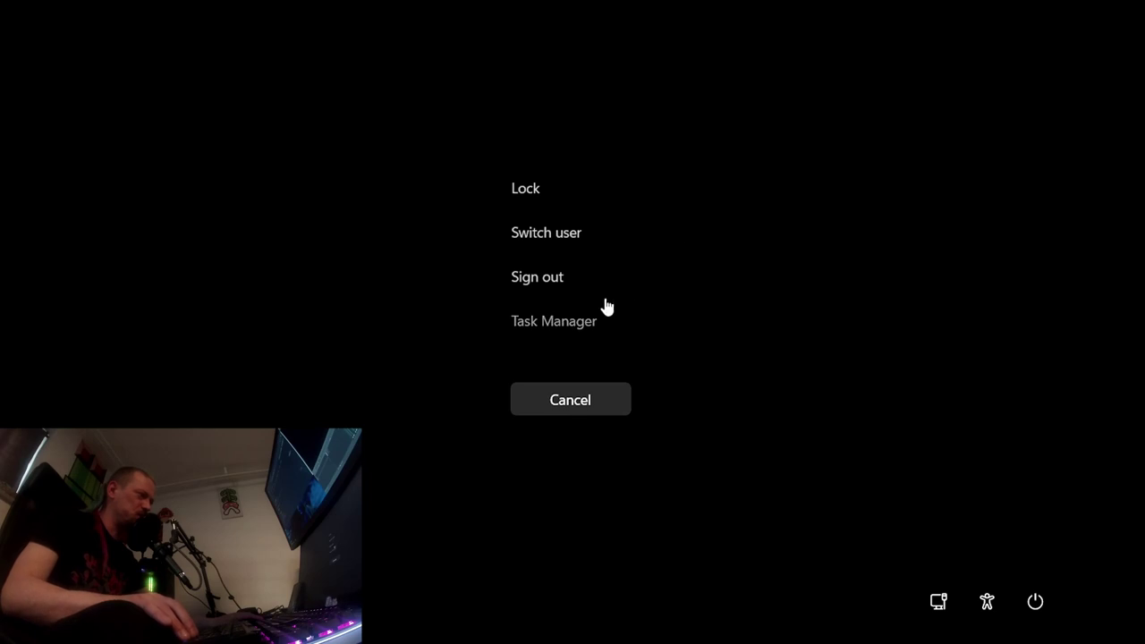
pyautogui.click(562, 316)
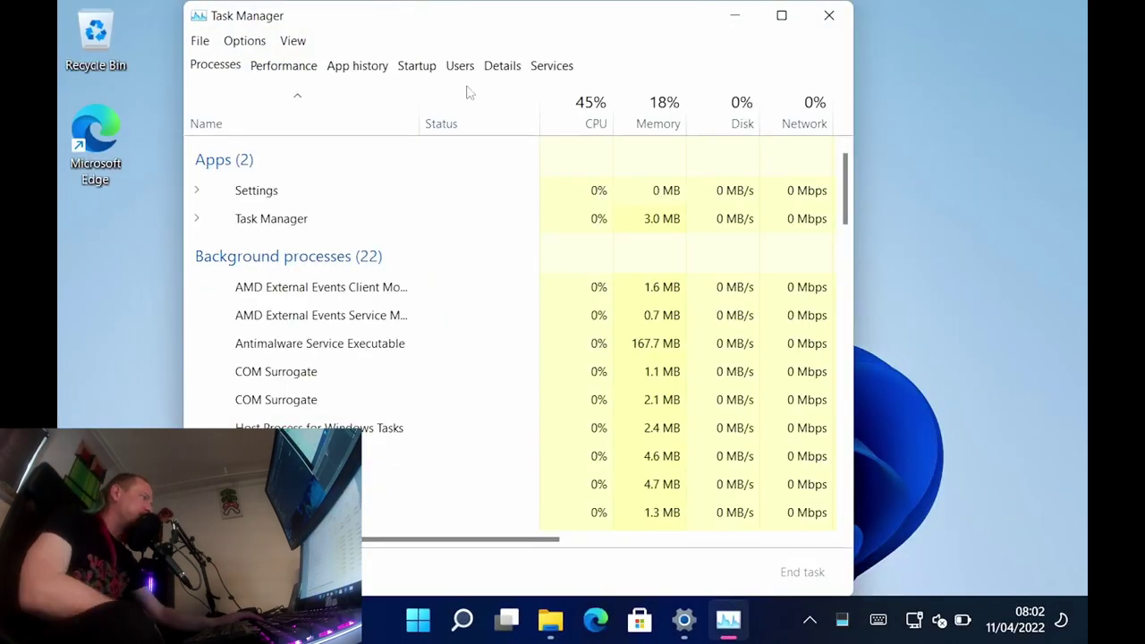
pyautogui.click(418, 65)
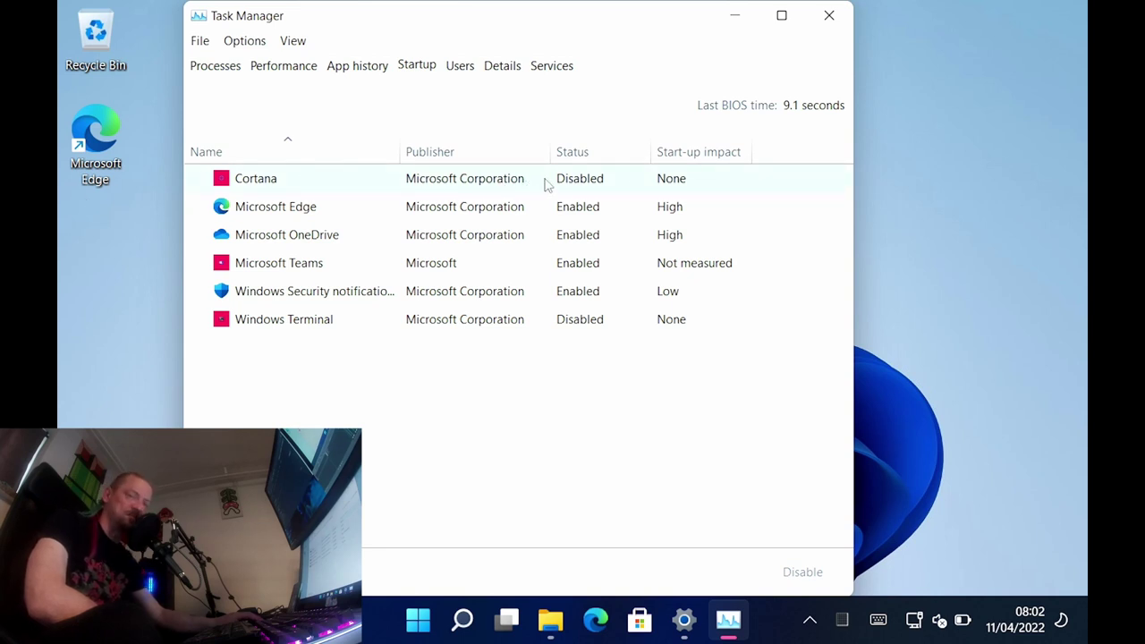
# Step: Disable Microsoft OneDrive, Microsoft Teams and Microsoft Edge as startup apps
pyautogui.rightClick(475, 237)
pyautogui.click(522, 248)
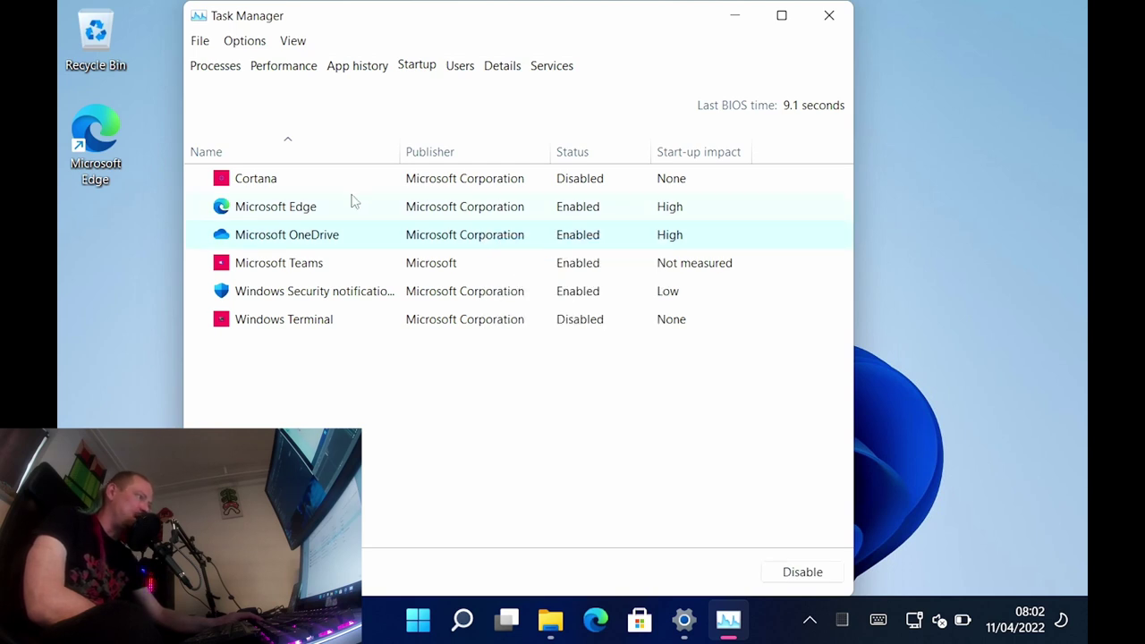
pyautogui.rightClick(506, 270)
pyautogui.click(563, 281)
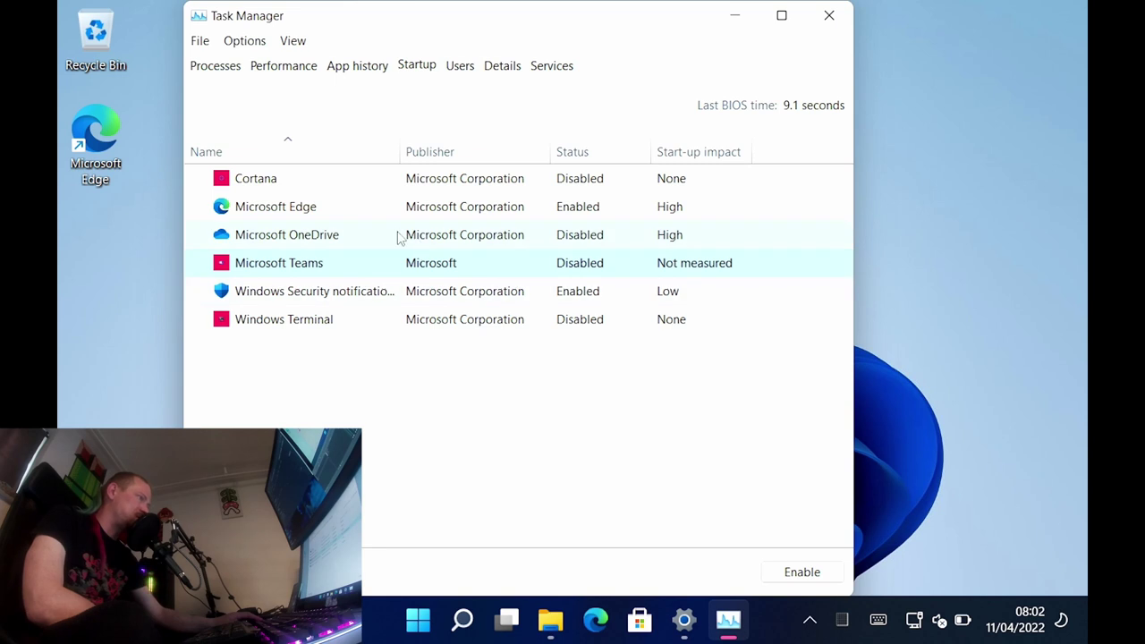
pyautogui.rightClick(518, 220)
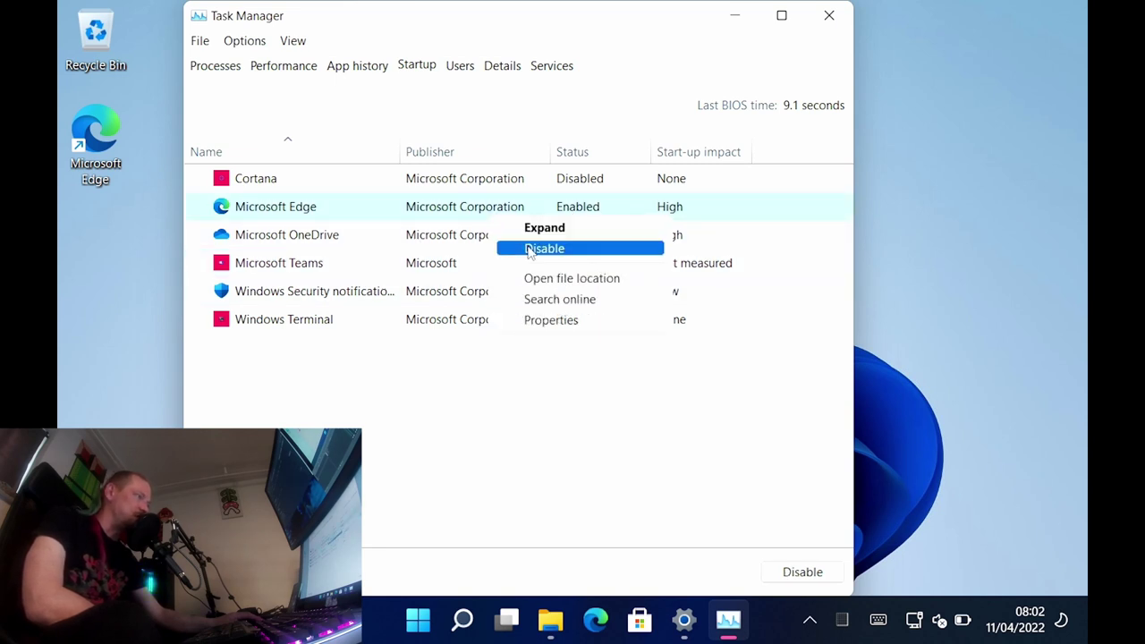
pyautogui.click(531, 247)
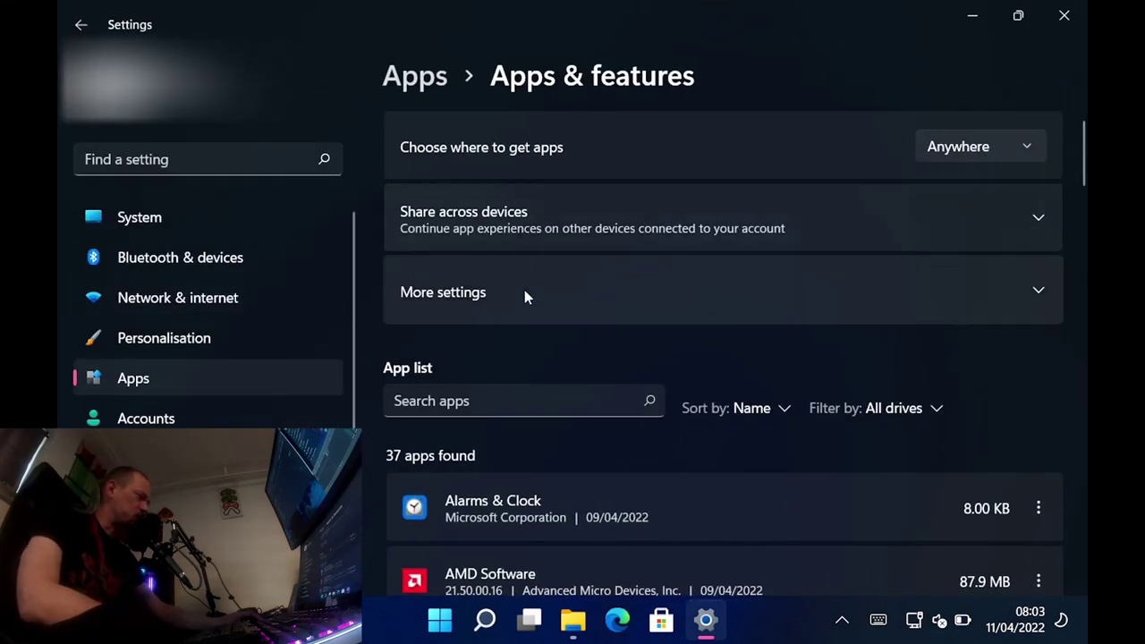
# Step: Sort the installed apps list in Apps & features by size
pyautogui.scroll(-2, 526, 295)
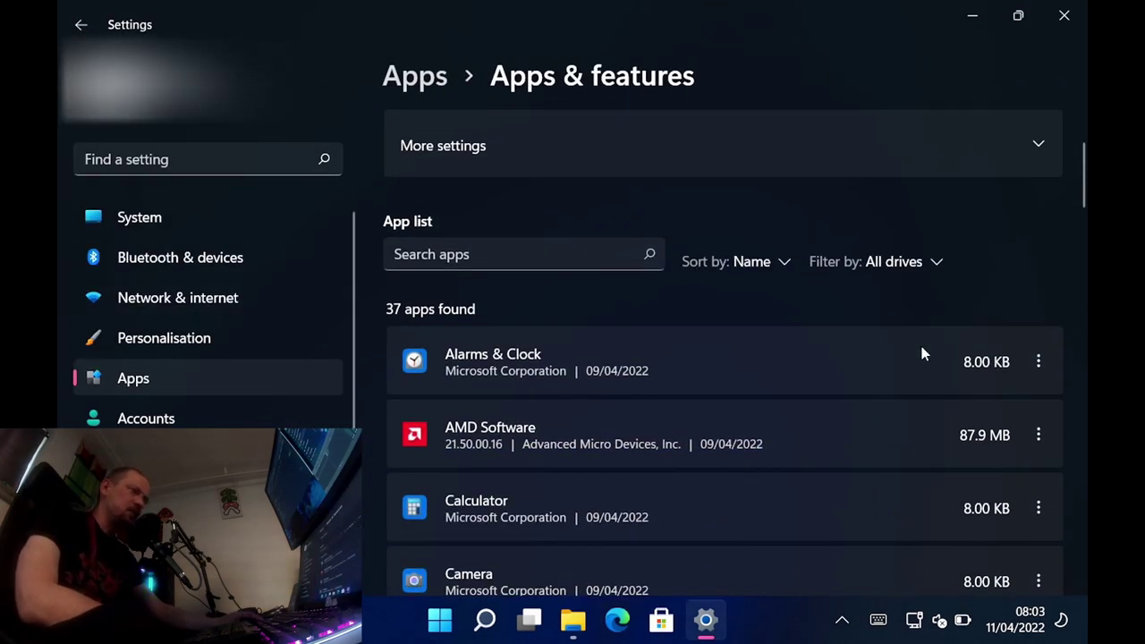
pyautogui.click(880, 262)
pyautogui.click(758, 264)
pyautogui.click(758, 264)
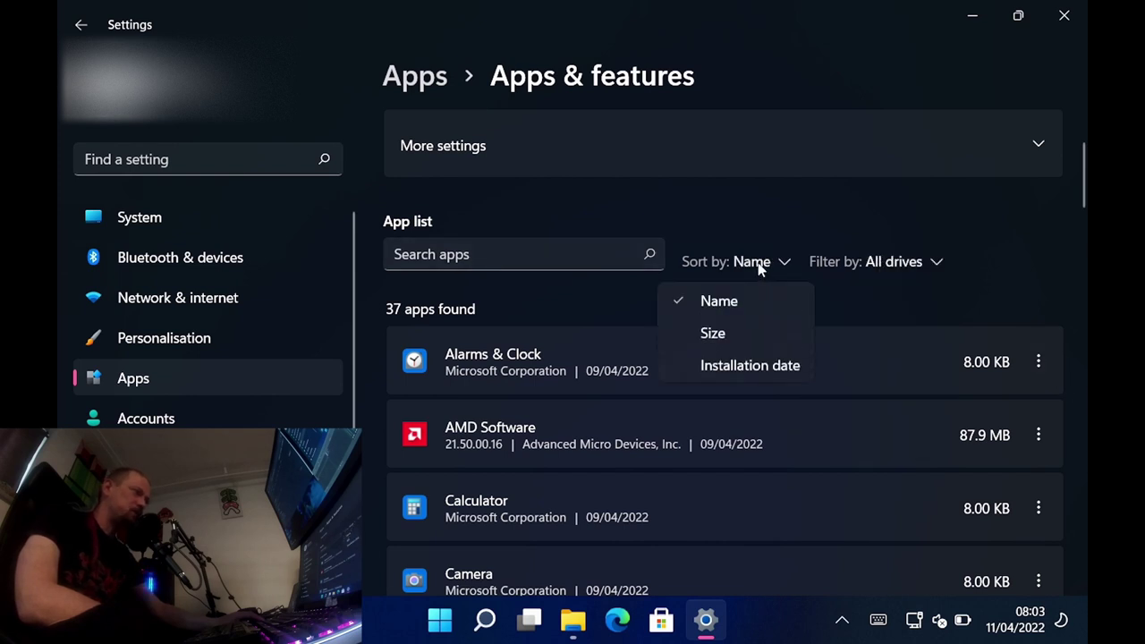
pyautogui.click(712, 331)
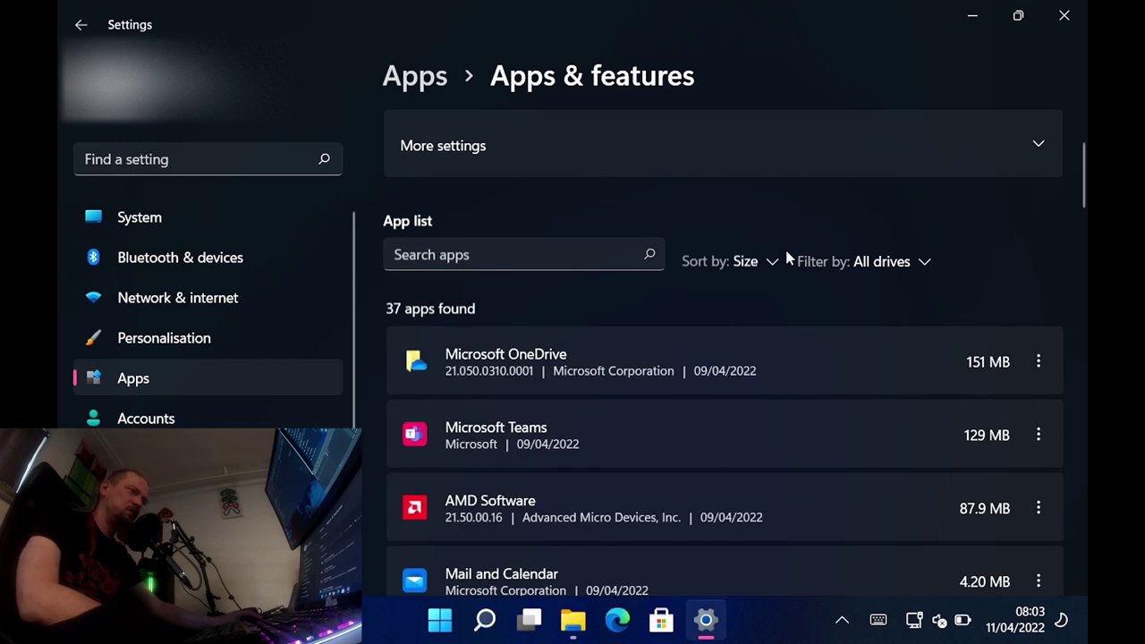
# Step: Uninstall Microsoft OneDrive from the installed apps list and confirm its removal
pyautogui.click(1040, 363)
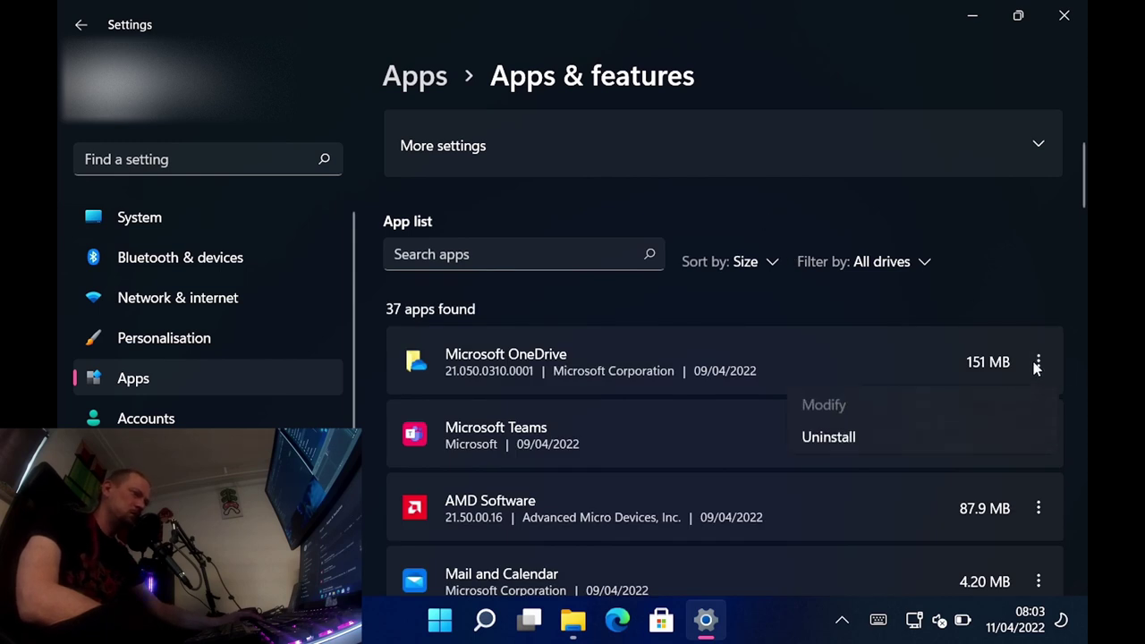
pyautogui.click(809, 433)
pyautogui.click(995, 469)
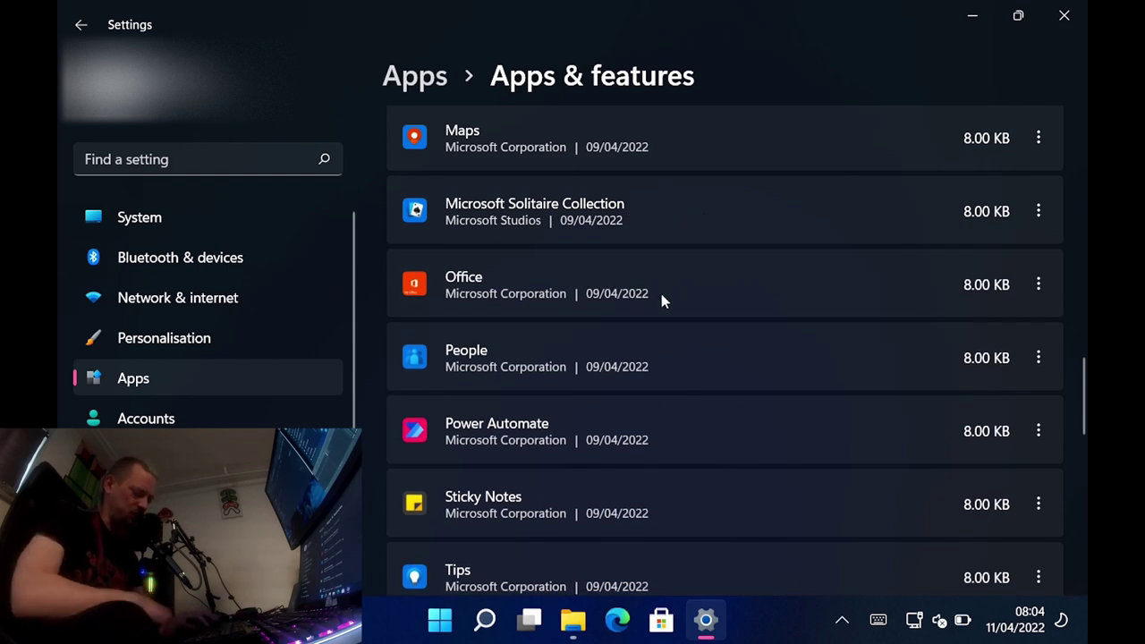
# Step: Find and launch Microsoft Solitaire Collection, dismiss its Premium notice and close the game
pyautogui.press('super')
pyautogui.write('sol')
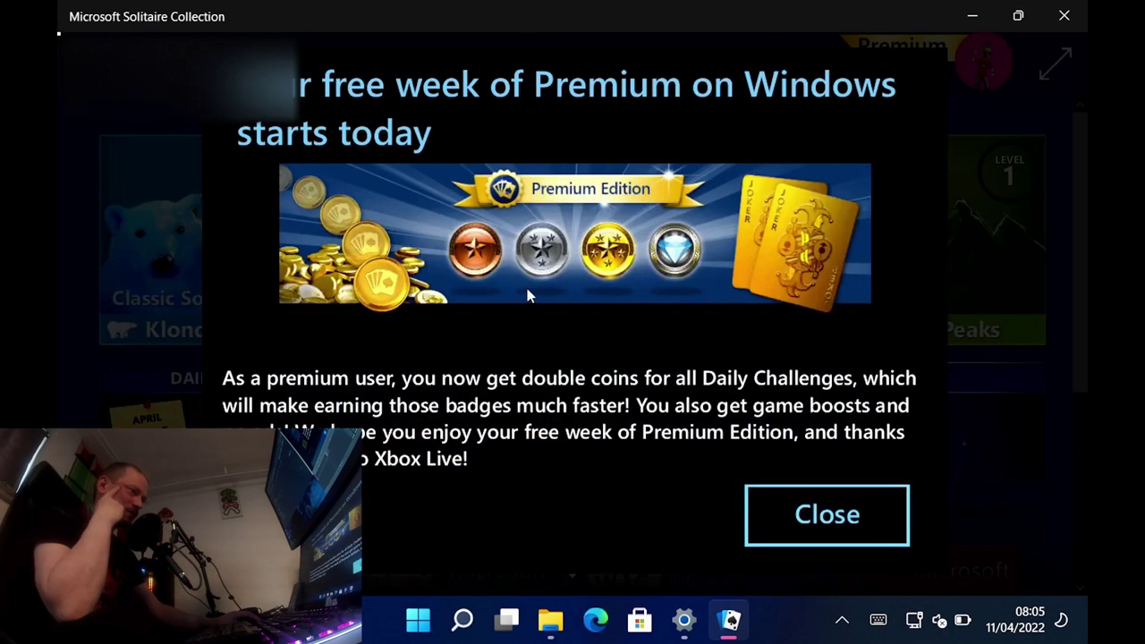
pyautogui.click(768, 518)
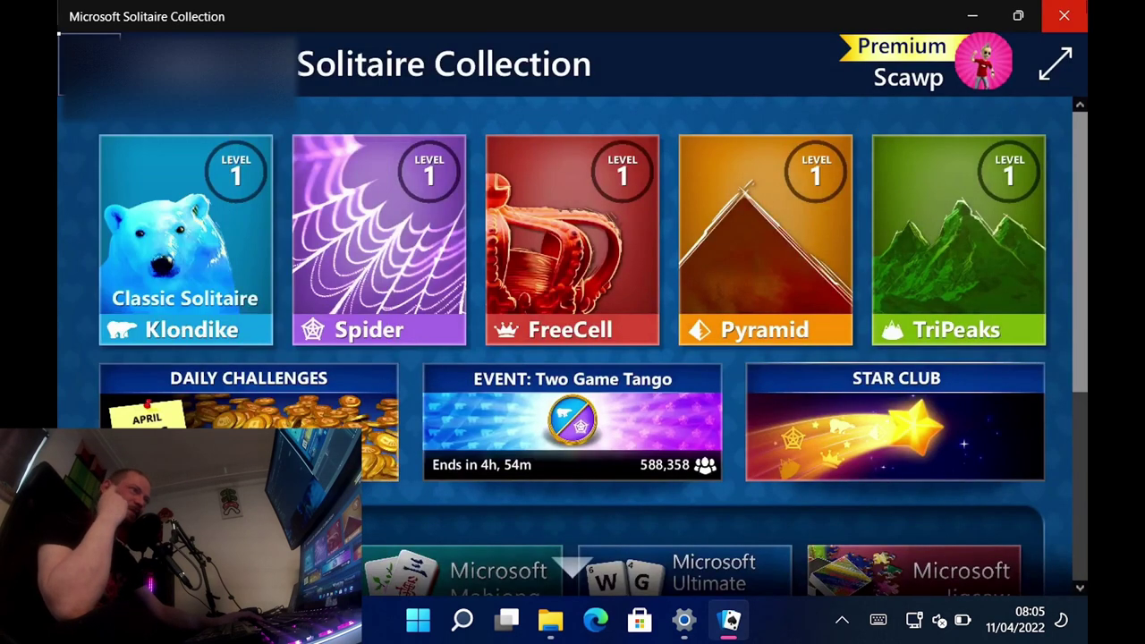
pyautogui.click(1082, 8)
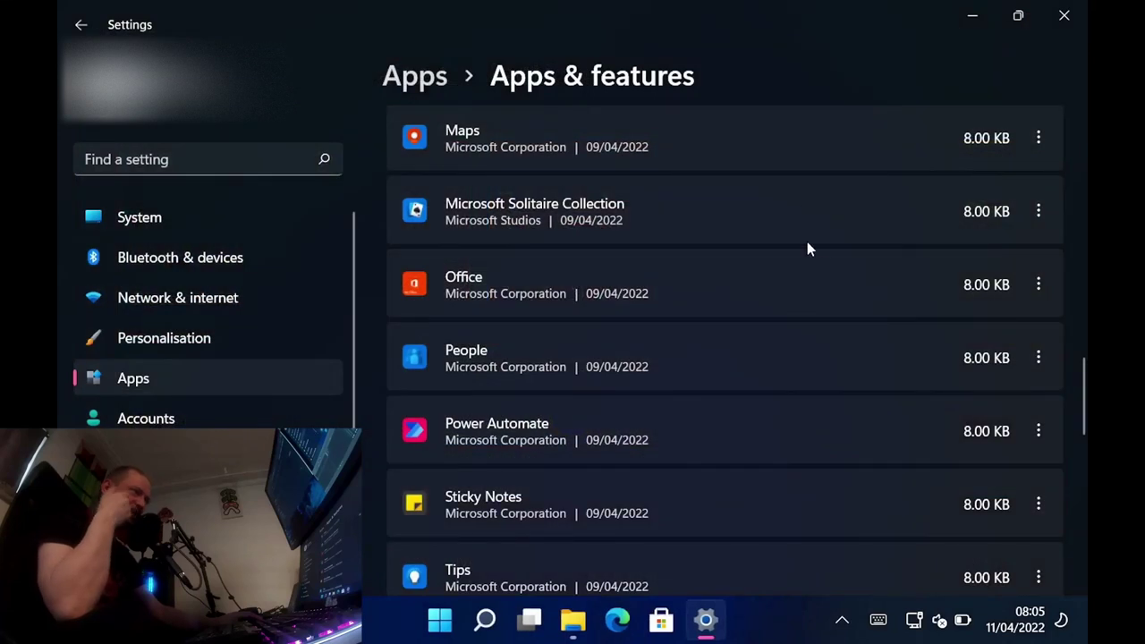
# Step: Uninstall Microsoft Solitaire Collection from the installed apps list
pyautogui.click(1038, 211)
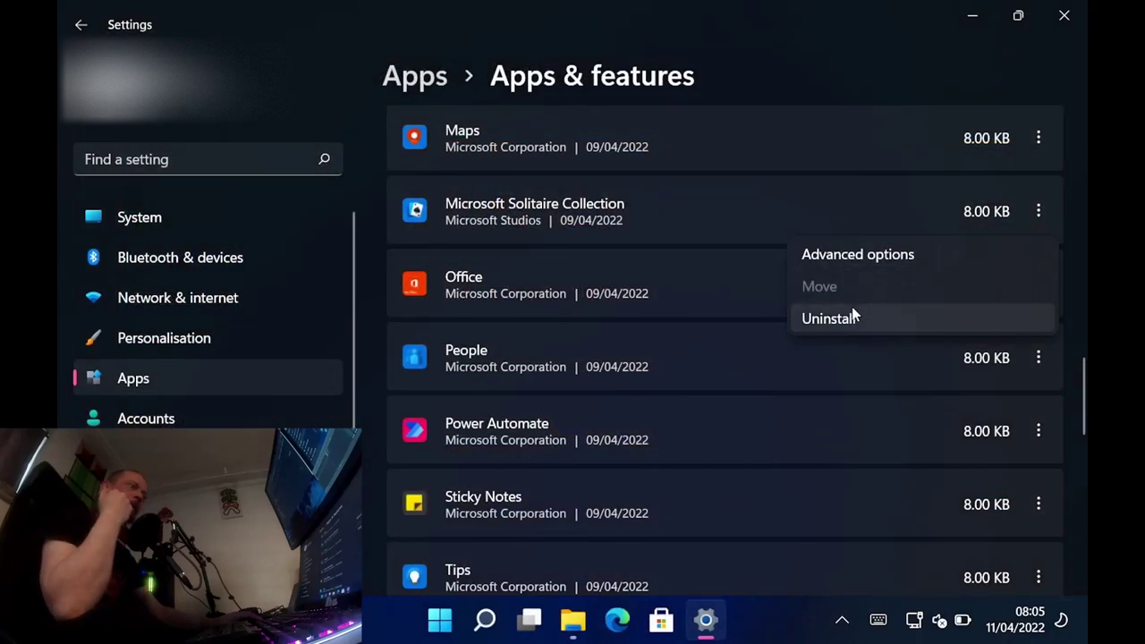
pyautogui.click(849, 317)
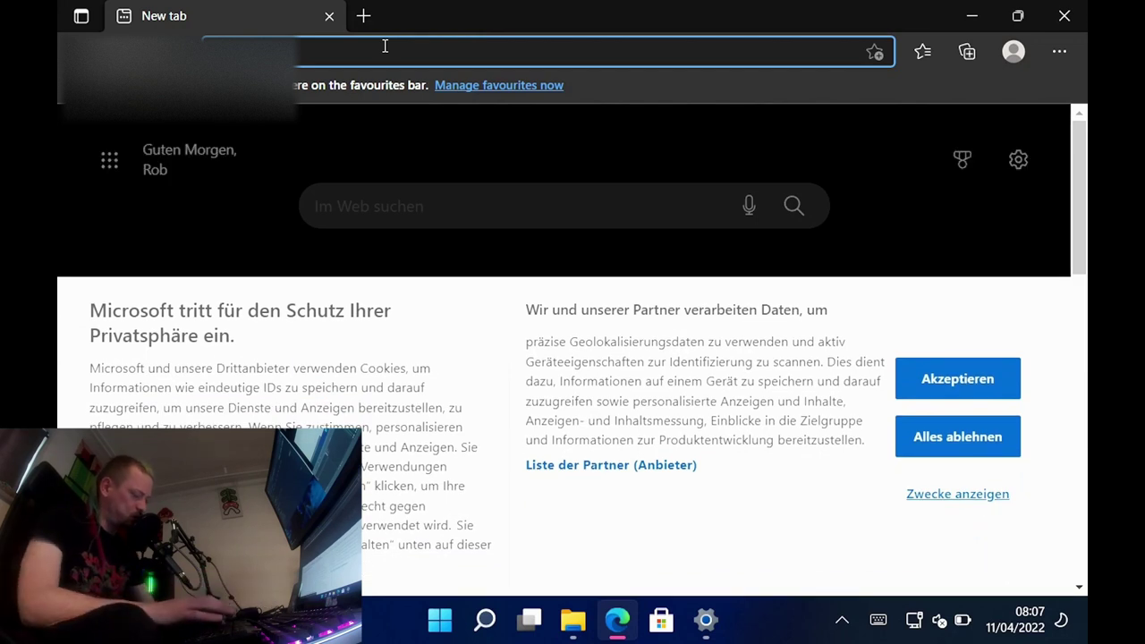
# Step: Go to steampowered.com in the browser and download the Steam installer from its Install Steam page
pyautogui.write('steam')
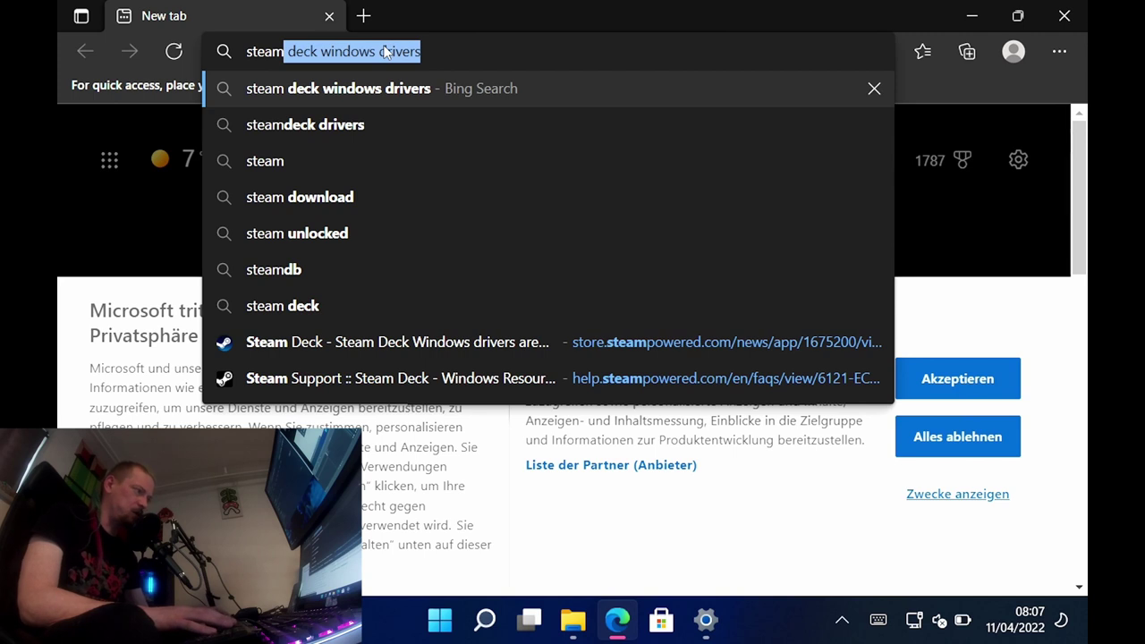
pyautogui.write('pow')
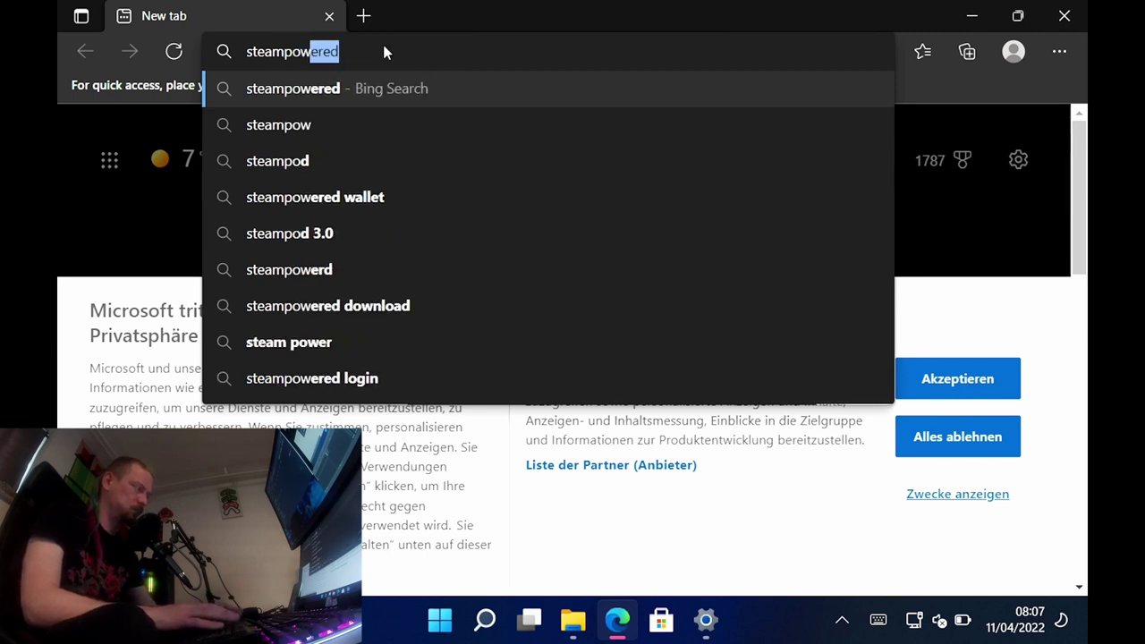
pyautogui.write('ered.com')
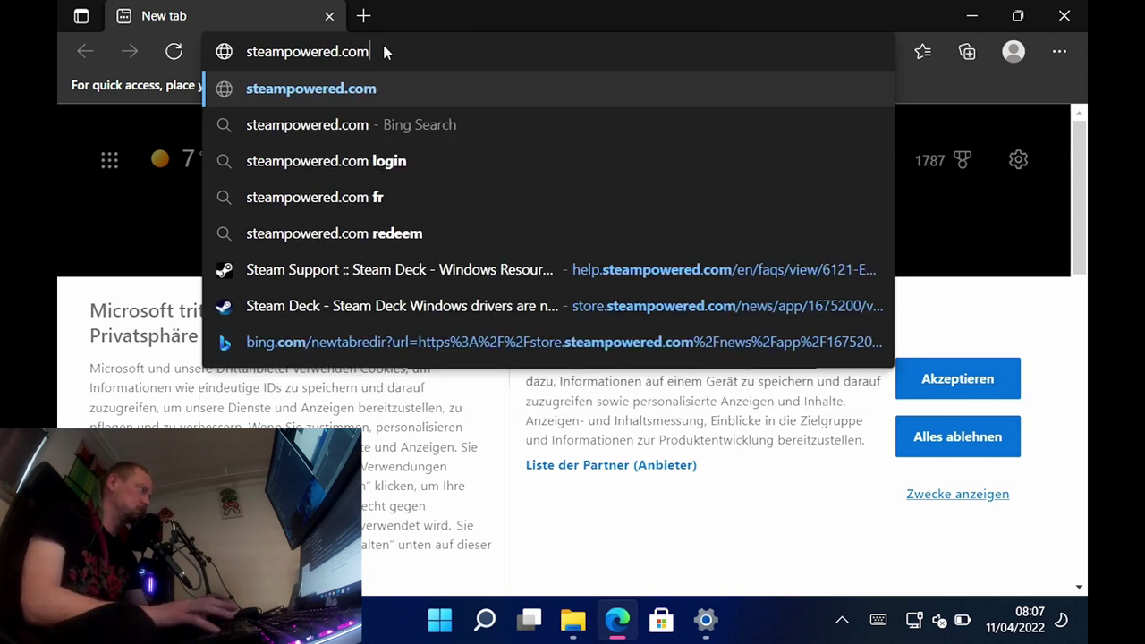
pyautogui.press('Return')
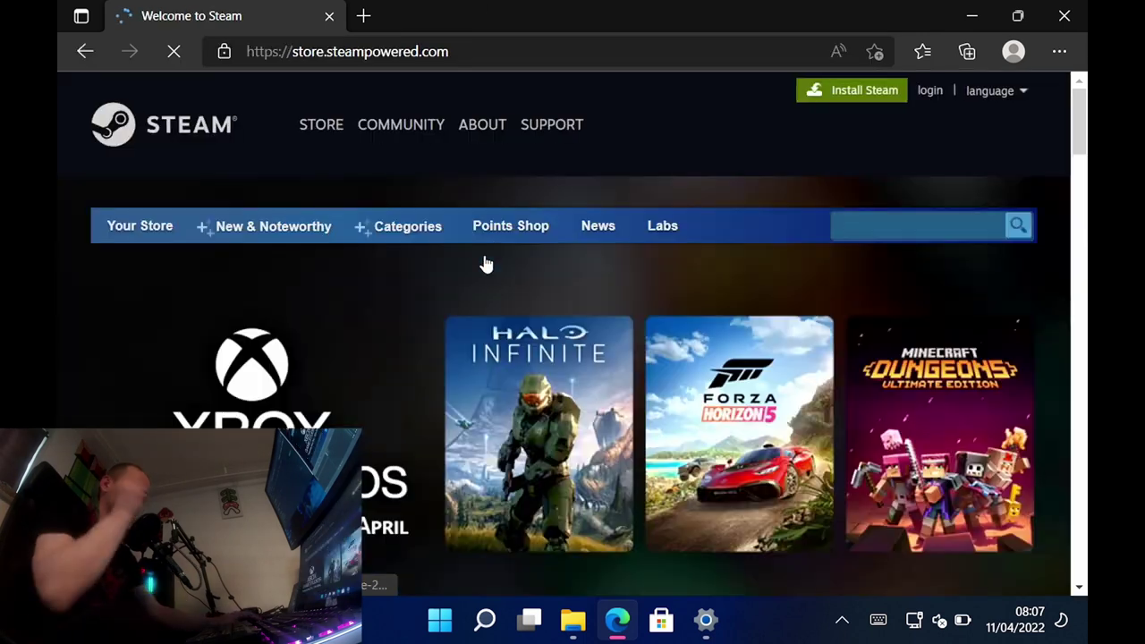
pyautogui.click(876, 100)
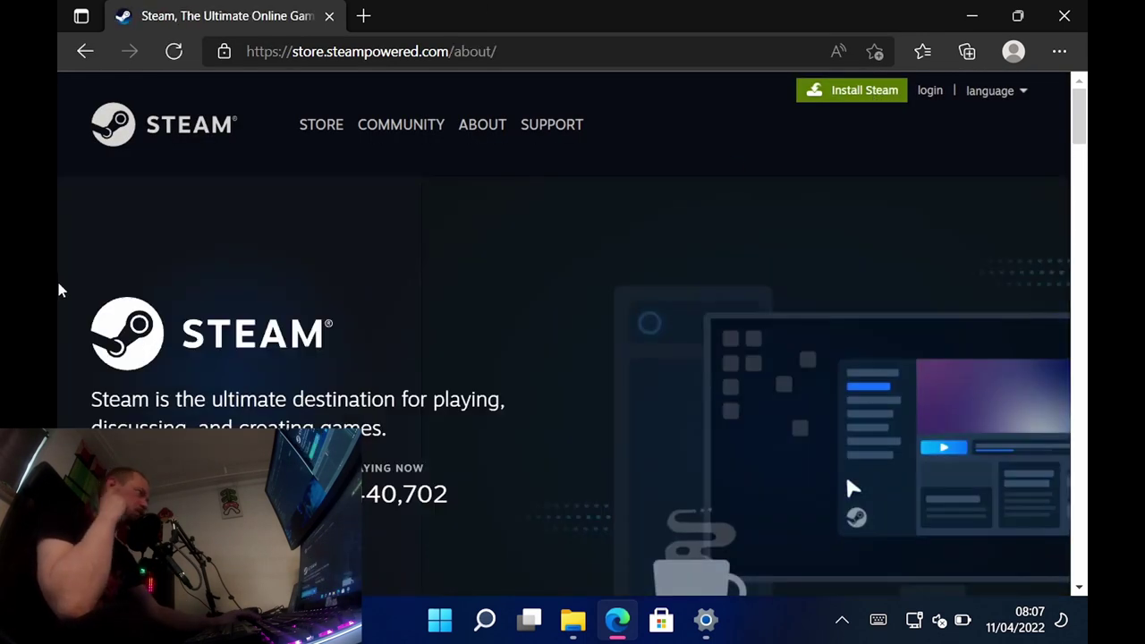
pyautogui.scroll(-2, 233, 273)
pyautogui.click(200, 407)
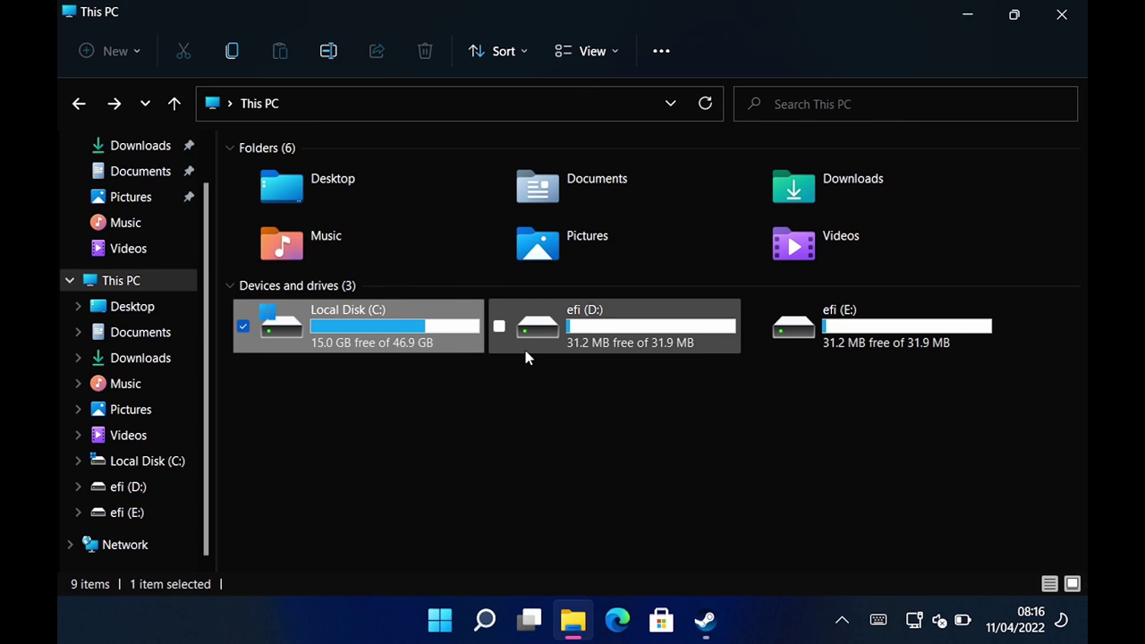
# Step: Open the format settings for the Secure Digital storage device (F:), choosing NTFS as file system and sd as volume label
pyautogui.moveTo(526, 350)
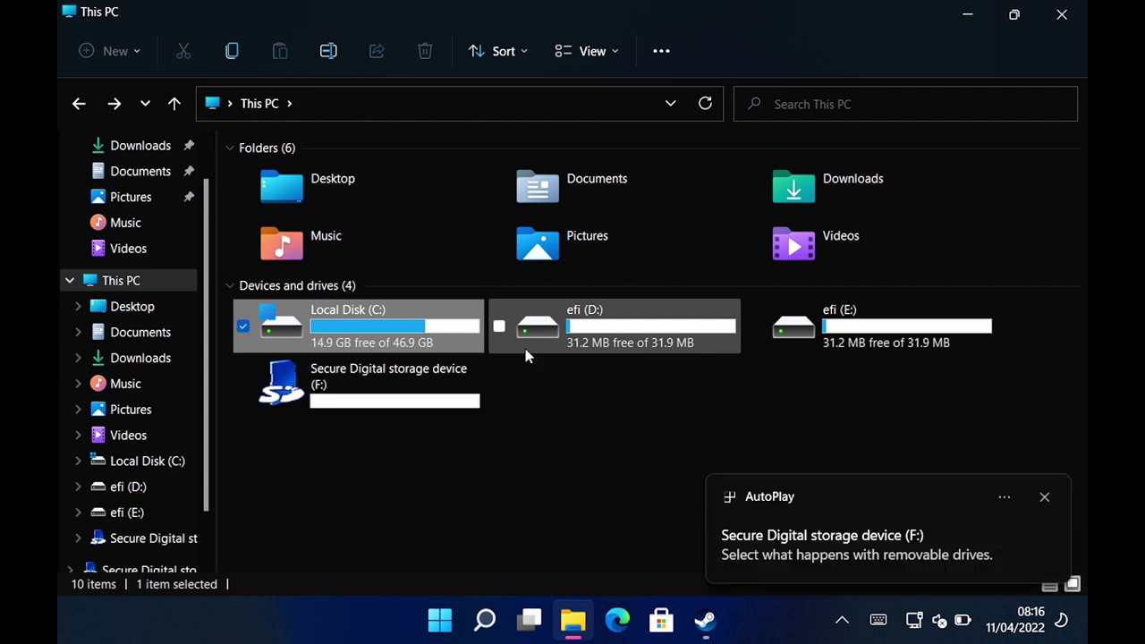
pyautogui.moveTo(393, 388)
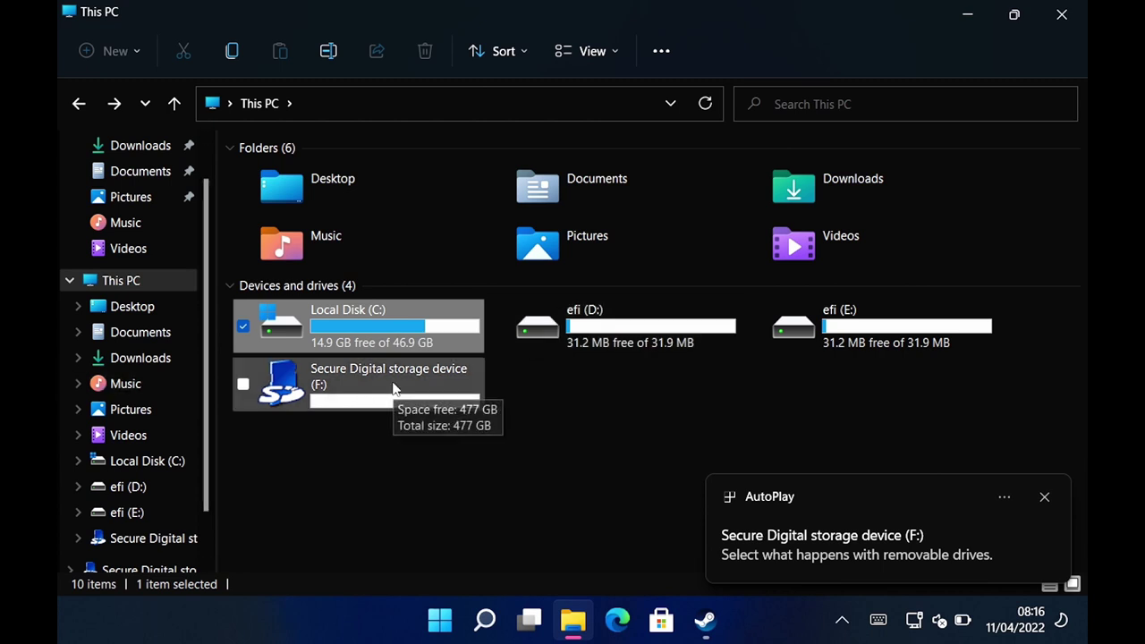
pyautogui.rightClick(365, 386)
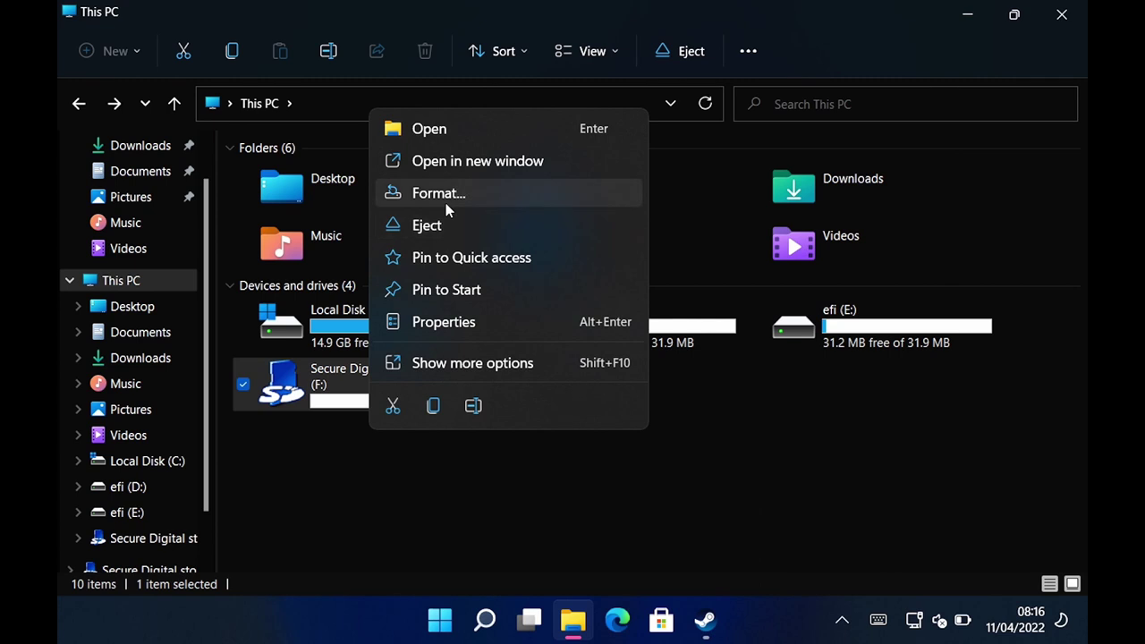
pyautogui.click(463, 193)
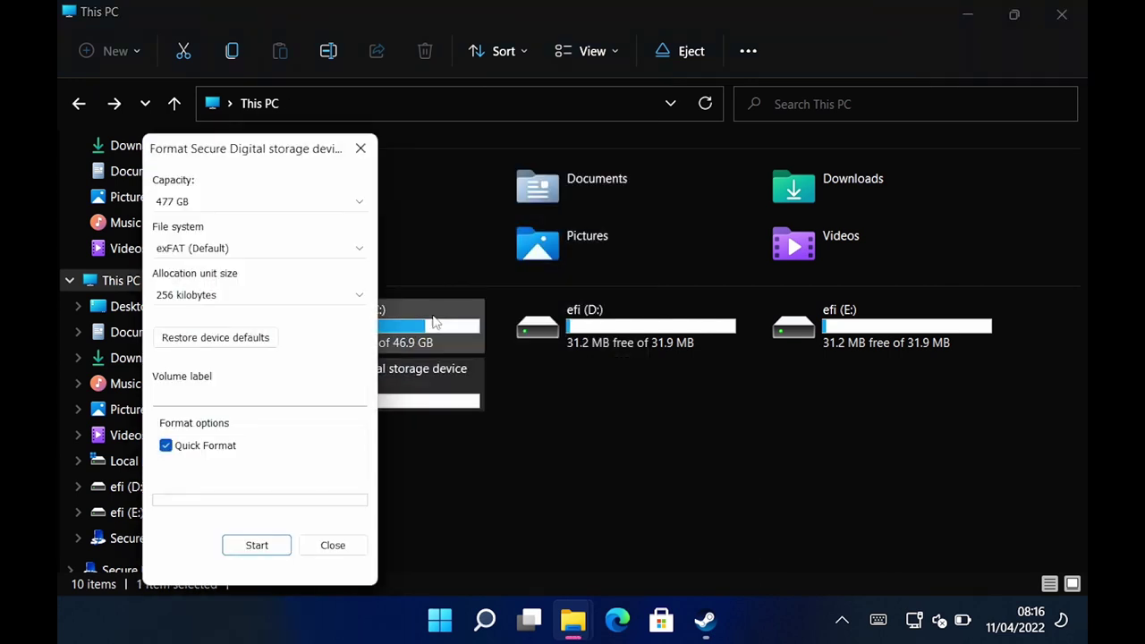
pyautogui.click(223, 250)
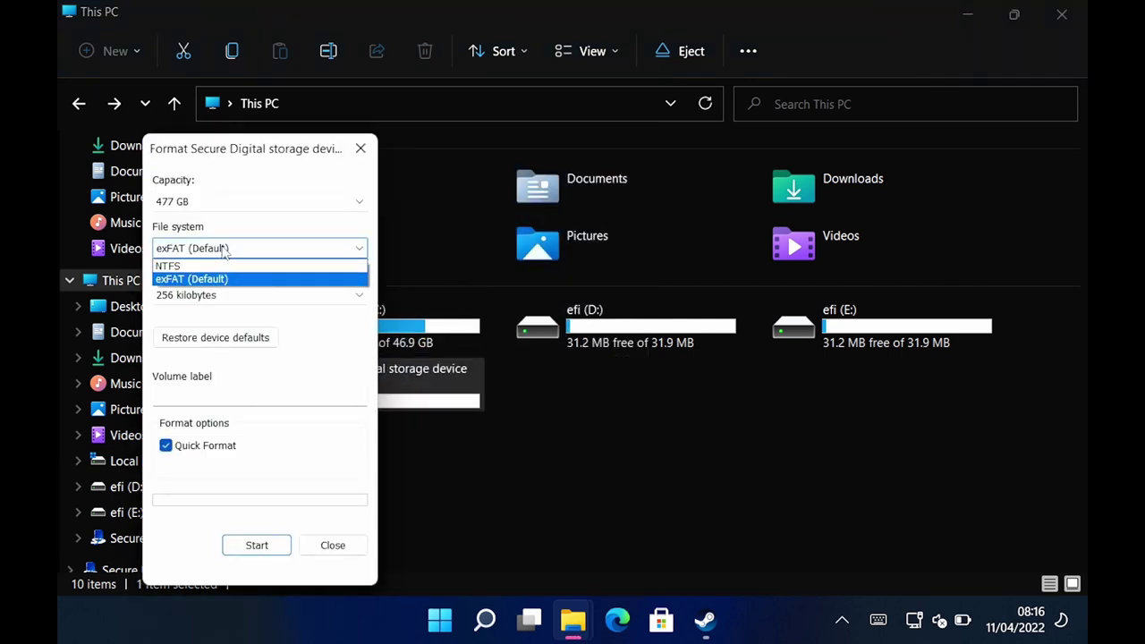
pyautogui.click(187, 265)
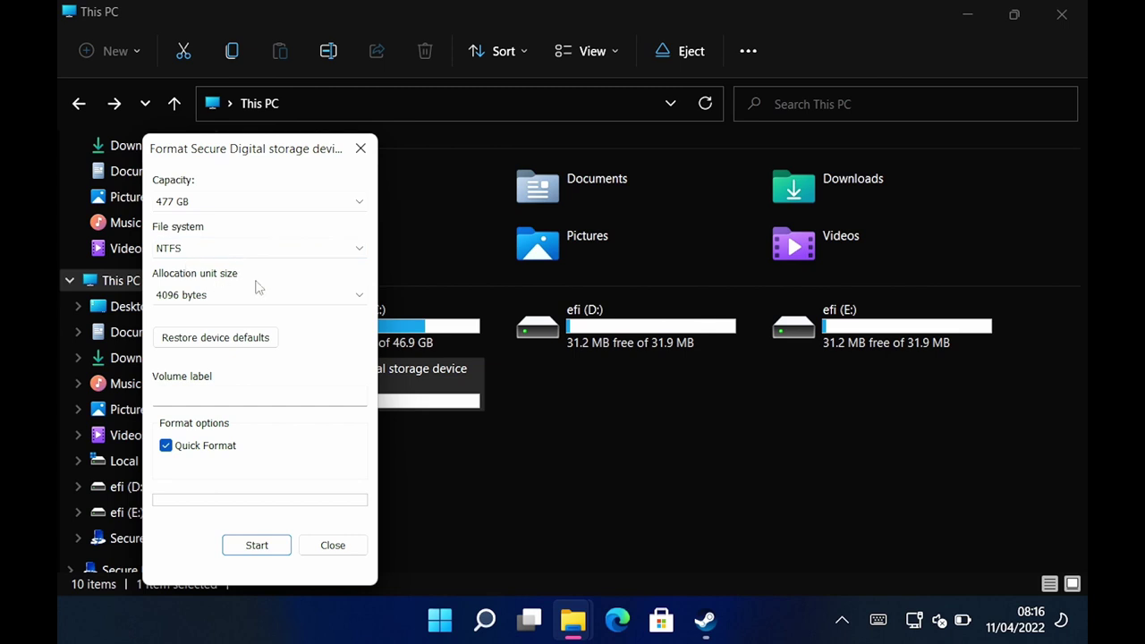
pyautogui.click(208, 394)
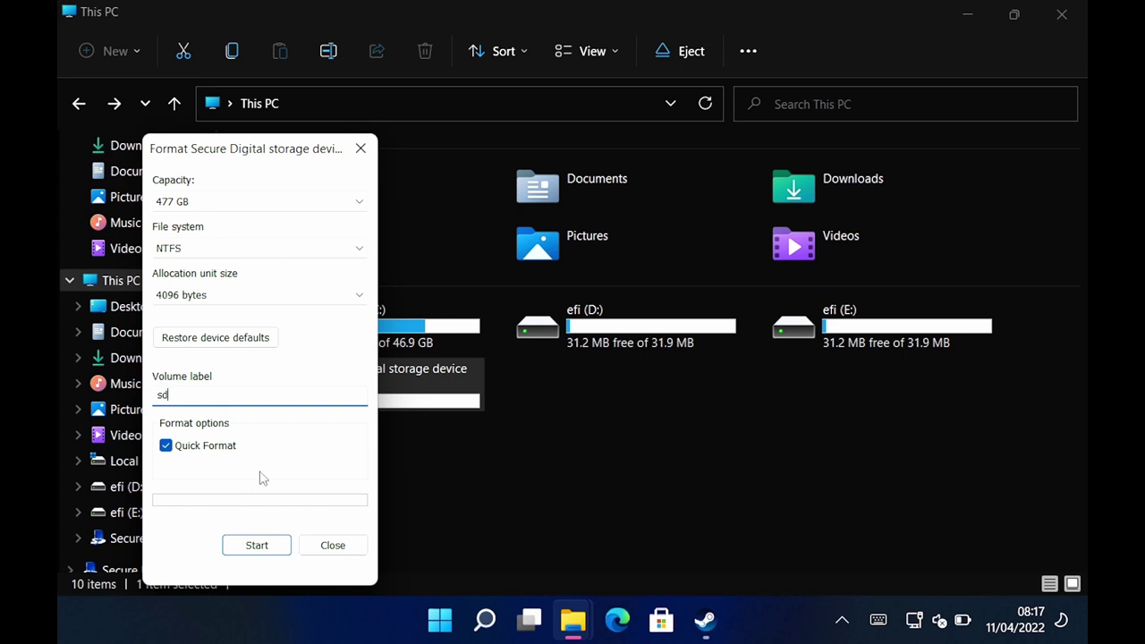
# Step: Run the quick format of the SD card, accepting the data erasure, and close the format dialog
pyautogui.click(253, 546)
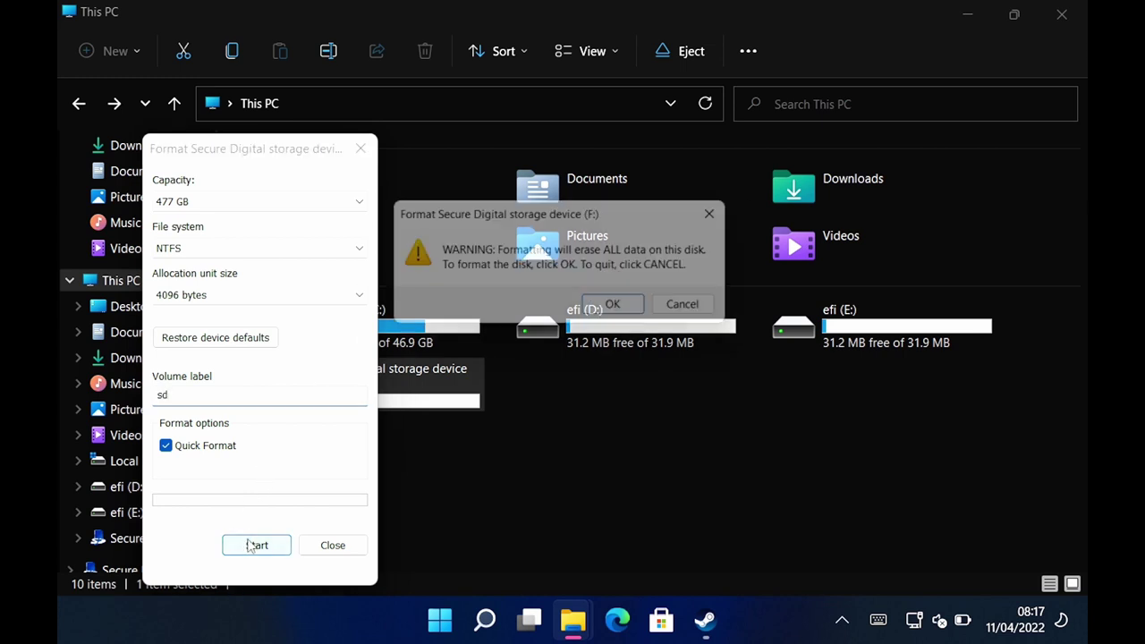
pyautogui.click(617, 310)
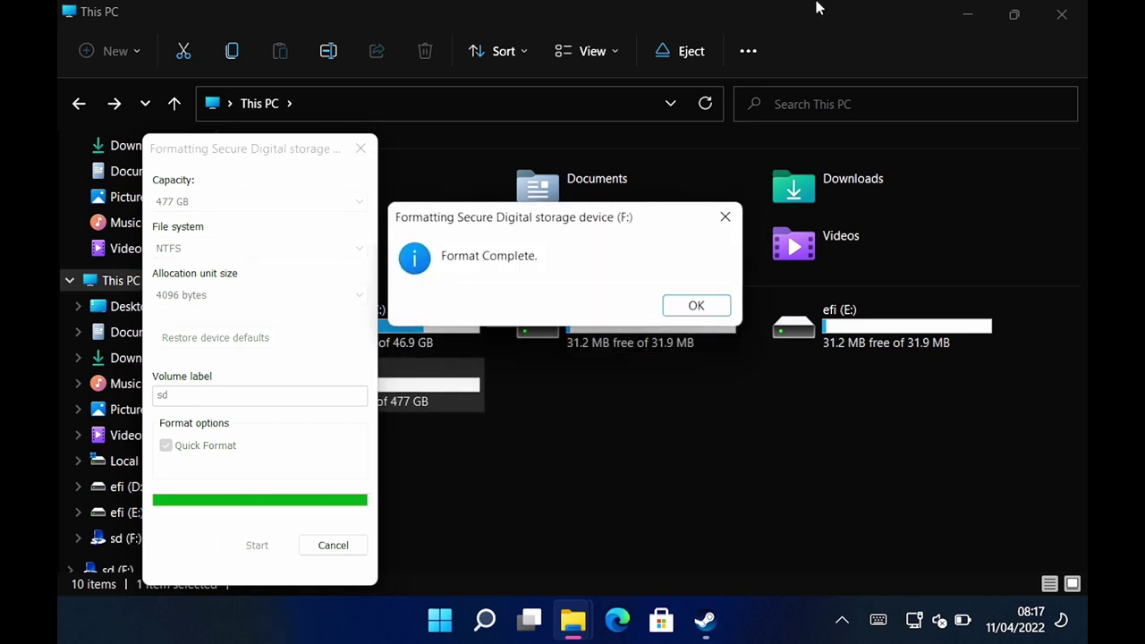
pyautogui.click(693, 307)
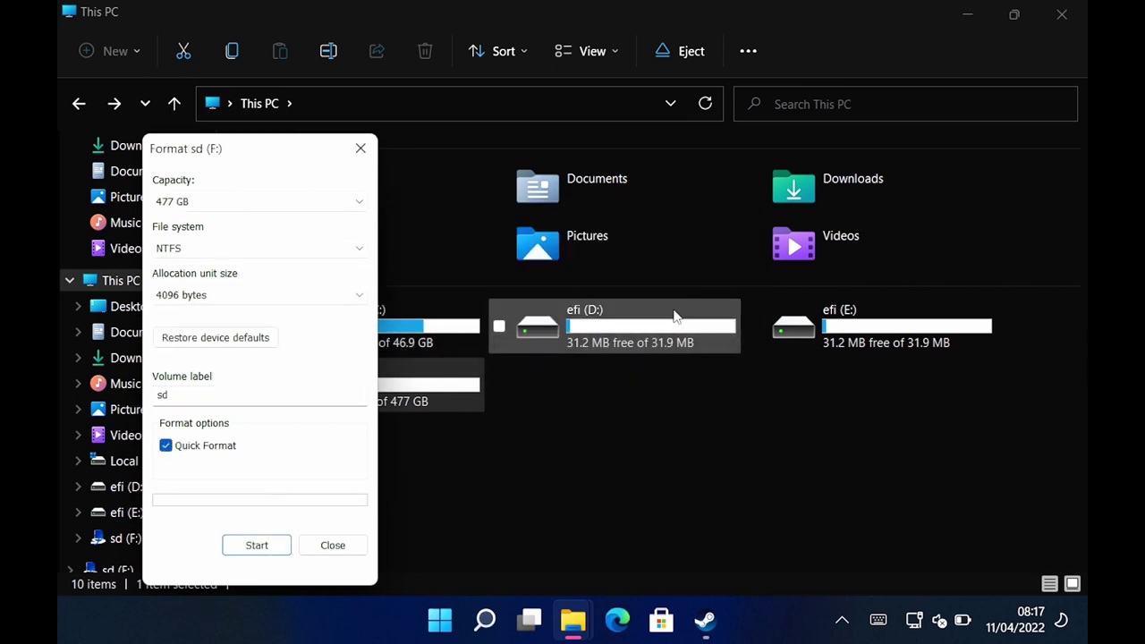
pyautogui.click(333, 545)
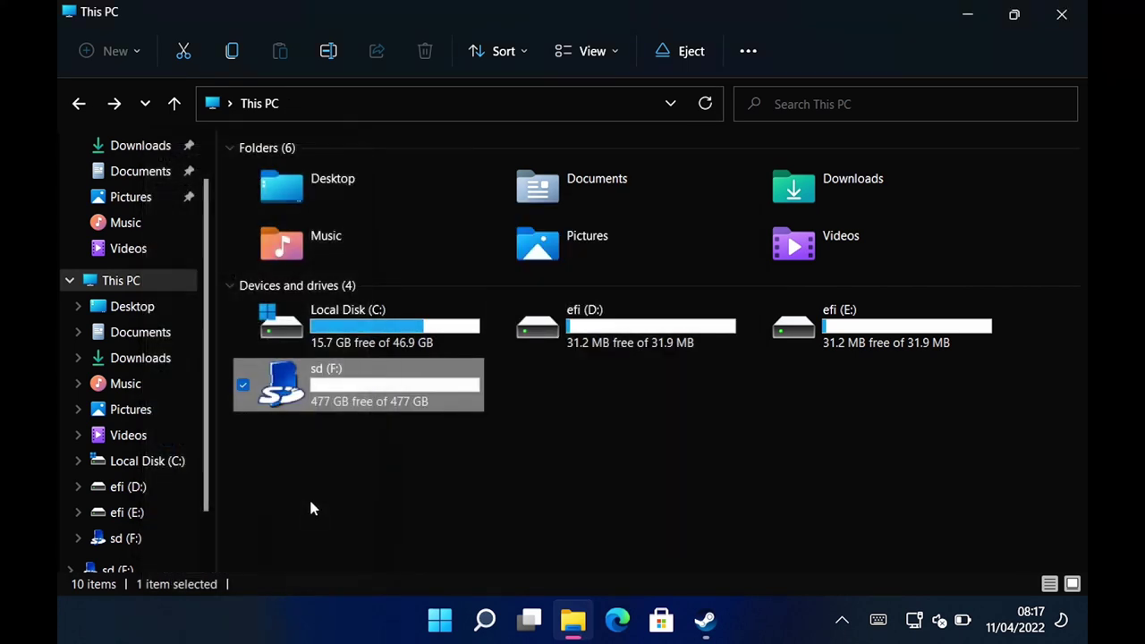
# Step: Switch to Steam and open the Storage Manager from its download settings
pyautogui.click(706, 616)
pyautogui.click(101, 20)
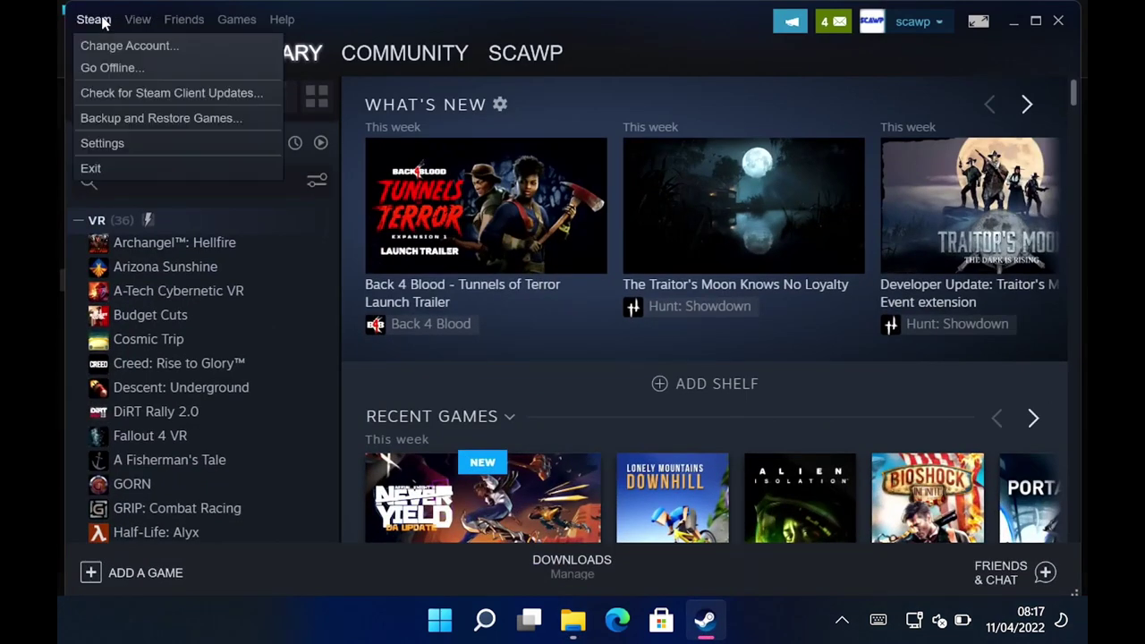
pyautogui.click(101, 144)
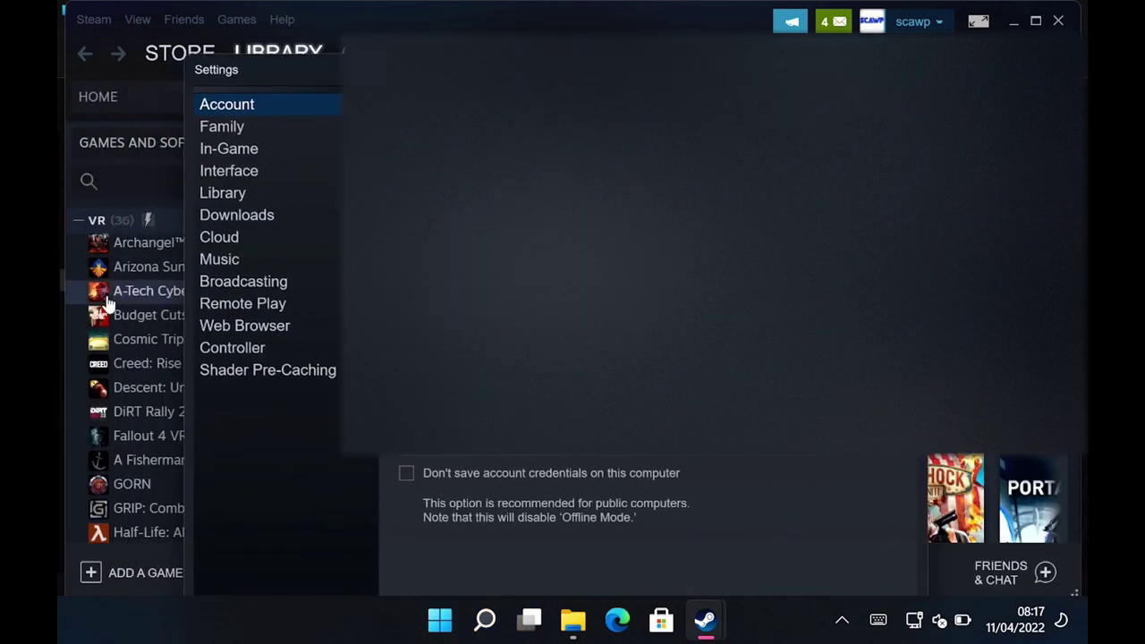
pyautogui.click(249, 221)
pyautogui.click(510, 123)
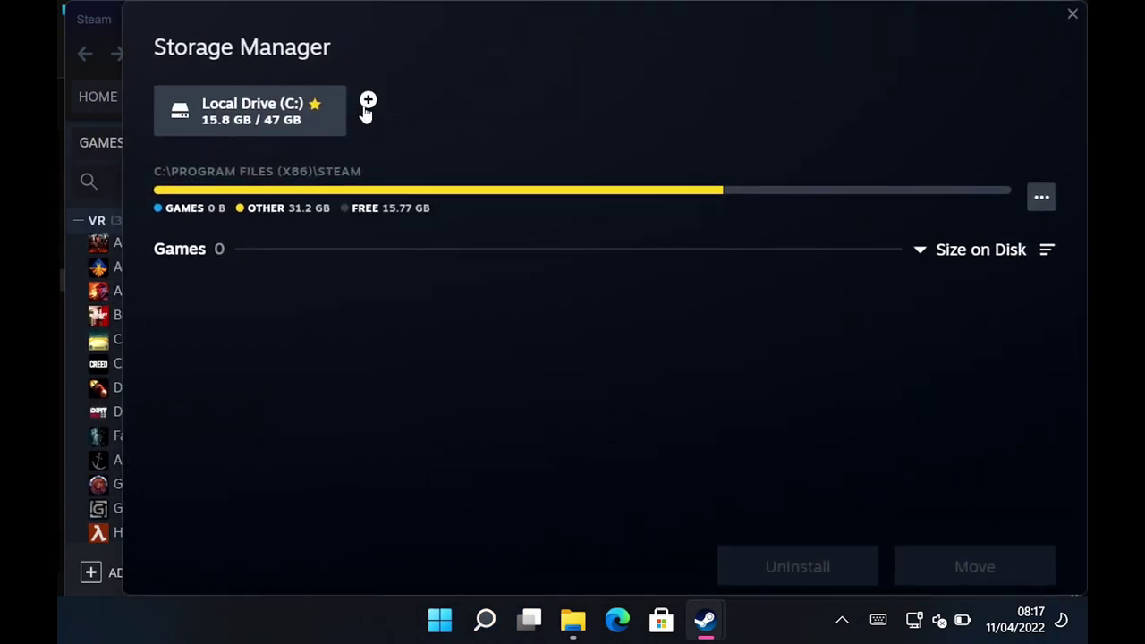
# Step: Add External Drive (F:) as a new Steam library folder
pyautogui.click(367, 102)
pyautogui.click(490, 271)
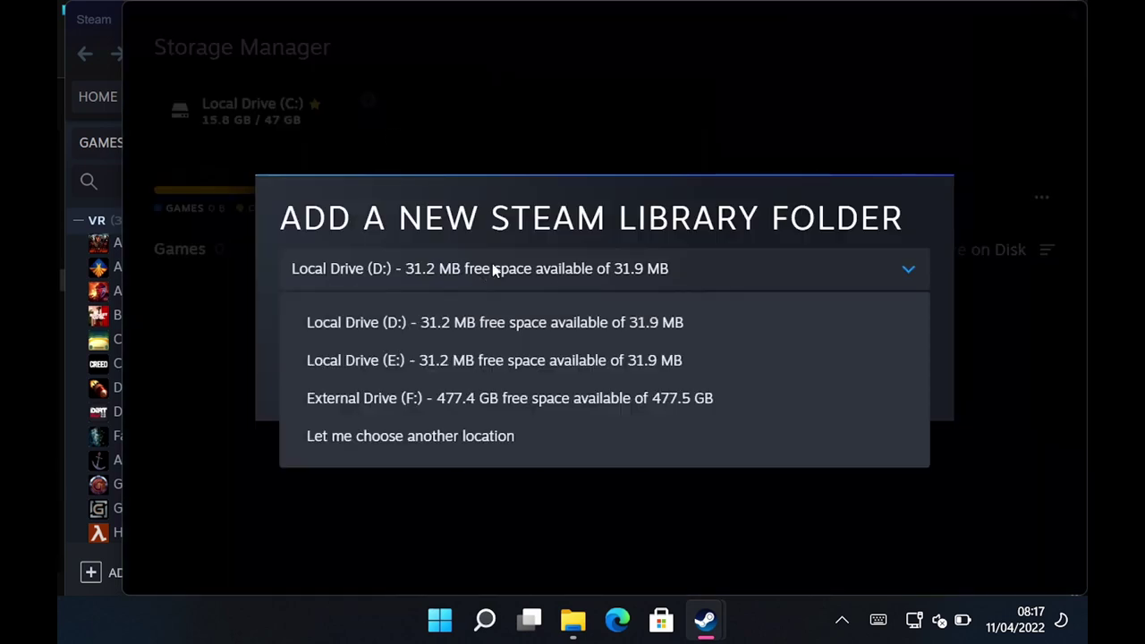
pyautogui.click(469, 402)
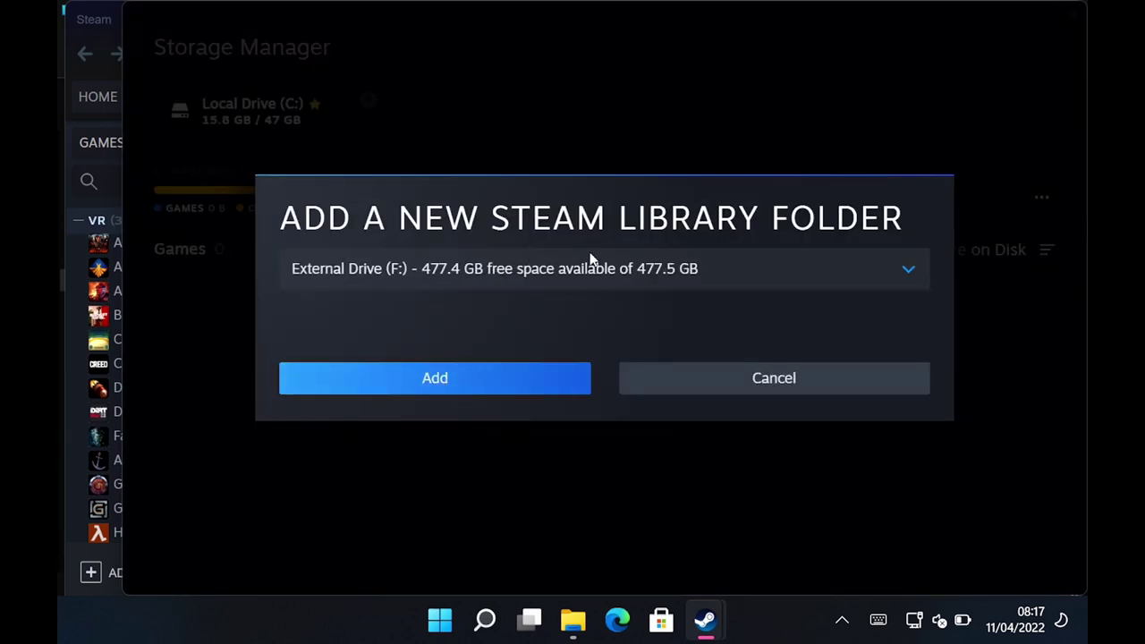
pyautogui.click(471, 390)
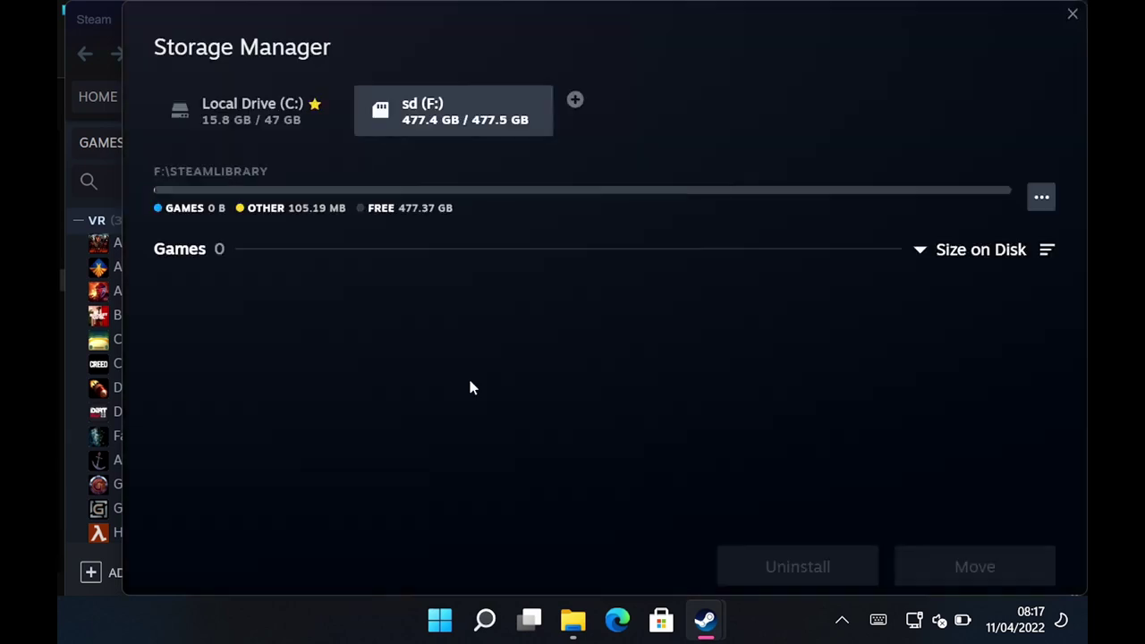
# Step: Make the sd (F:) library the default install location and close the Storage Manager
pyautogui.click(1039, 198)
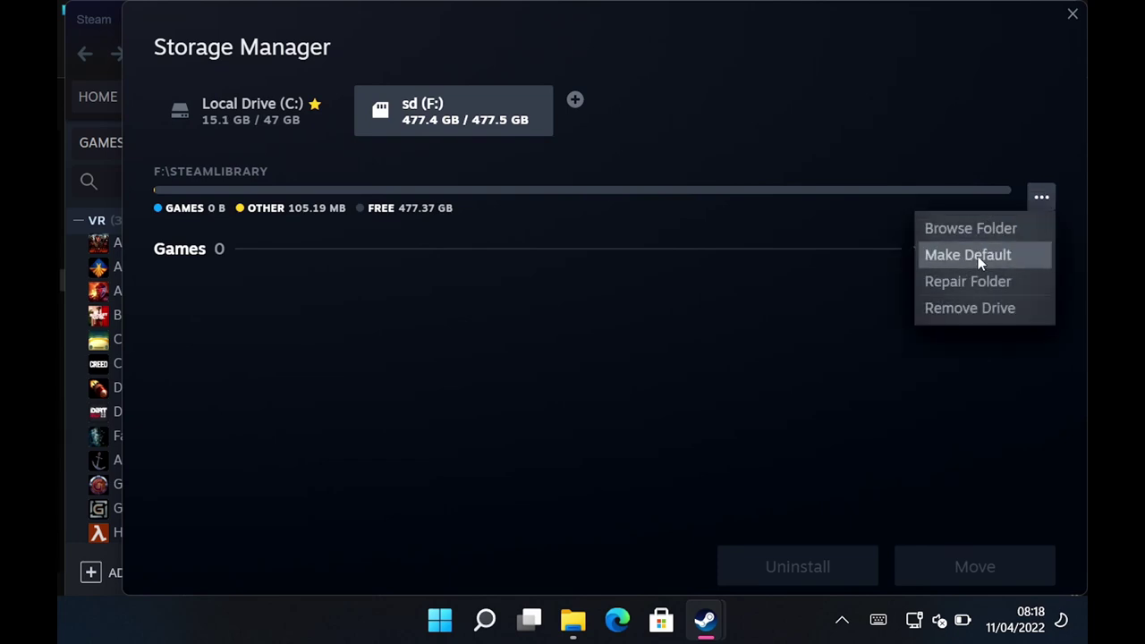
pyautogui.click(977, 256)
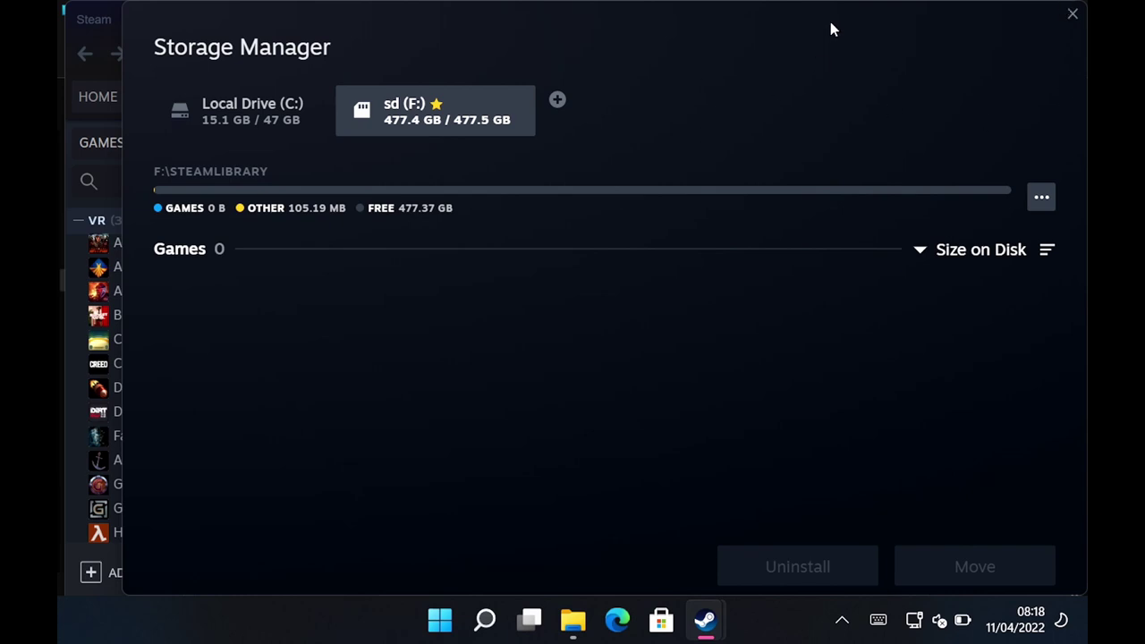
pyautogui.click(1072, 17)
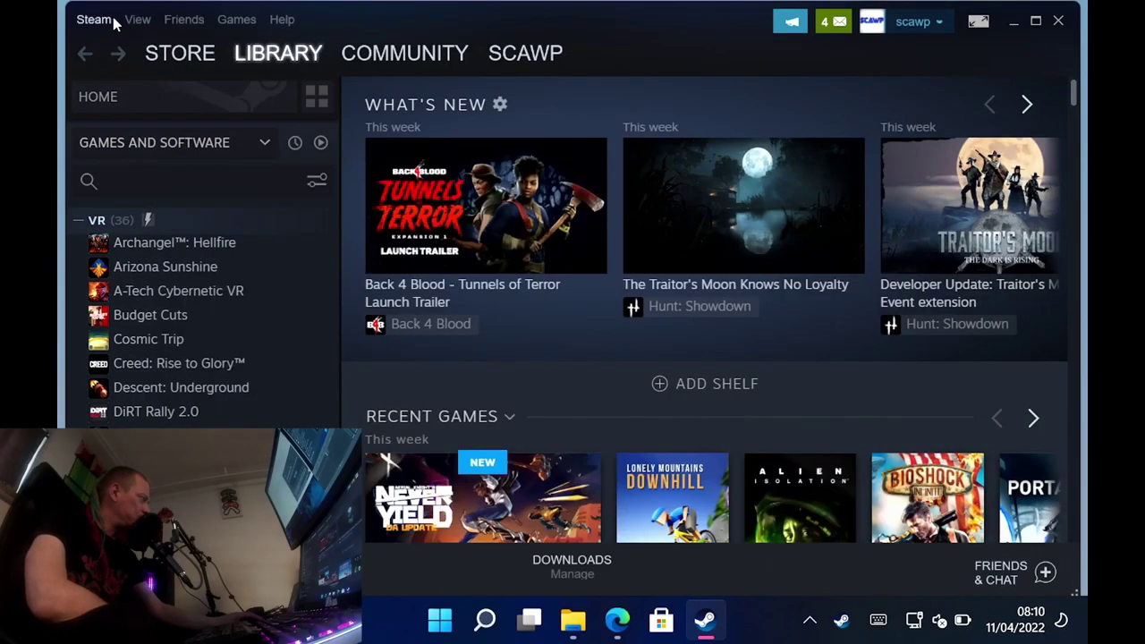
# Step: Switch Steam to Big Picture mode
pyautogui.click(111, 18)
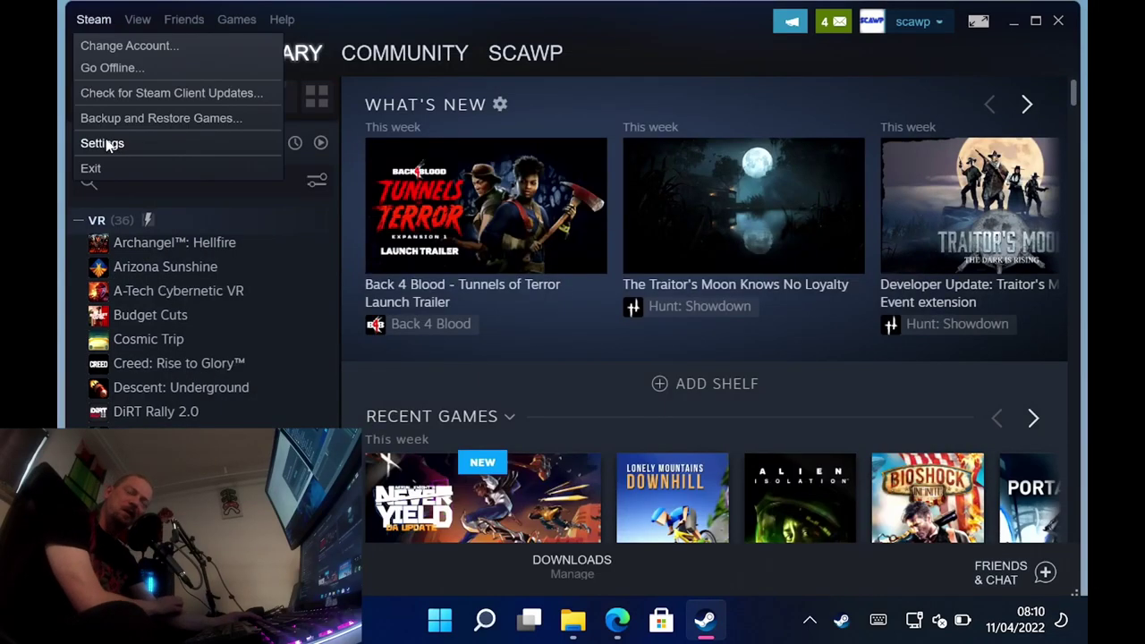
pyautogui.click(976, 21)
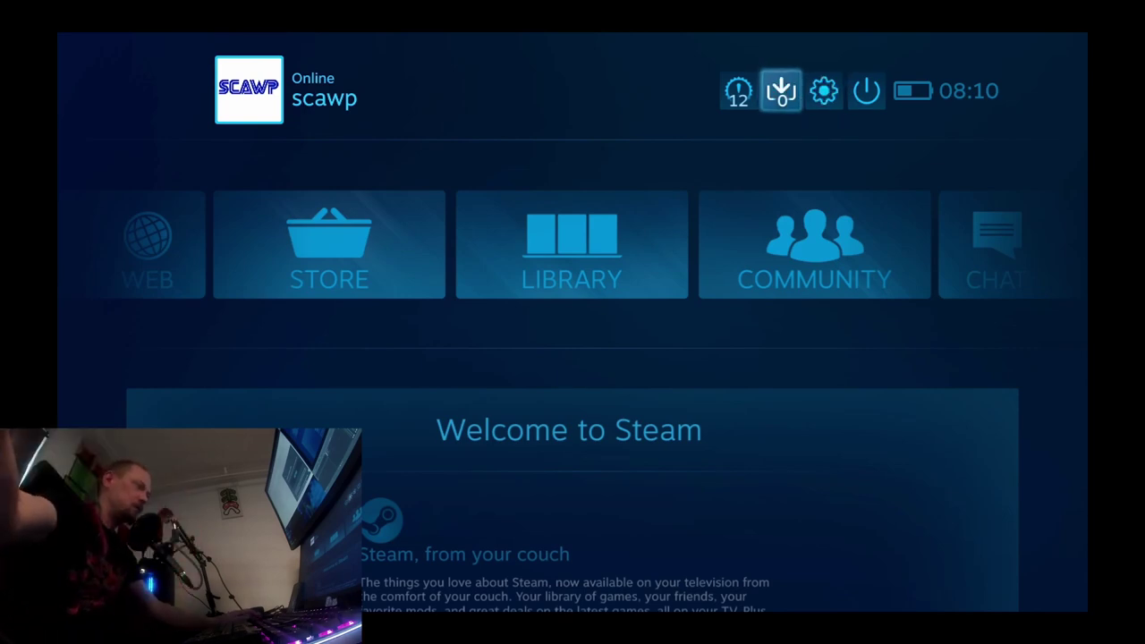
# Step: Examine the Big Picture home screen by moving the selection between its navigation tiles and the Welcome to Steam section
pyautogui.press('Down')
pyautogui.press('Down')
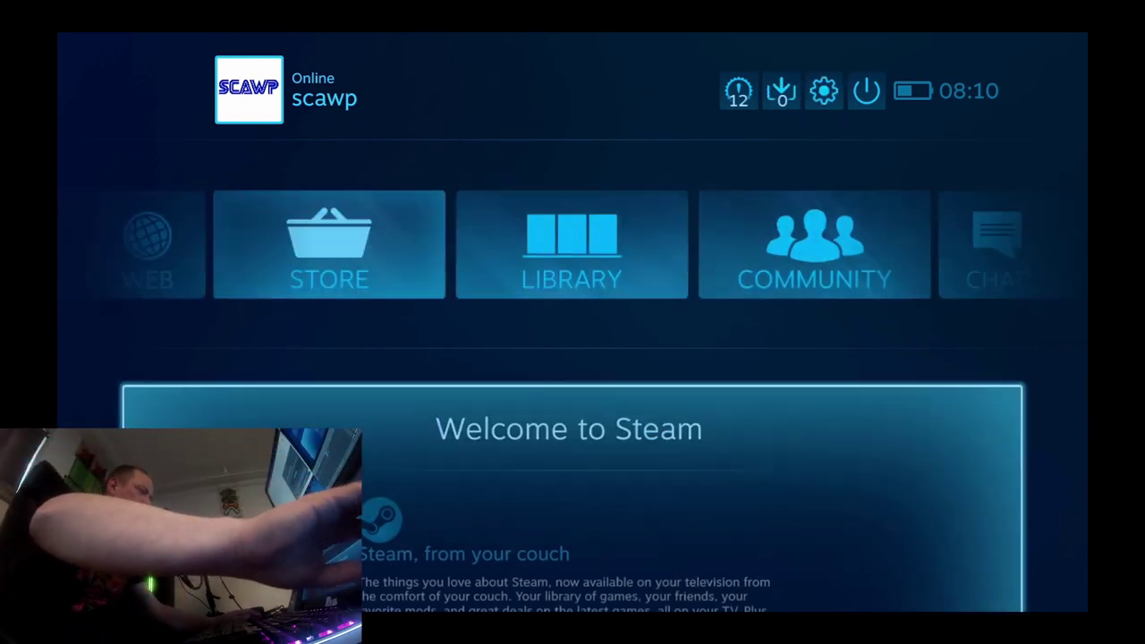
pyautogui.press('Up')
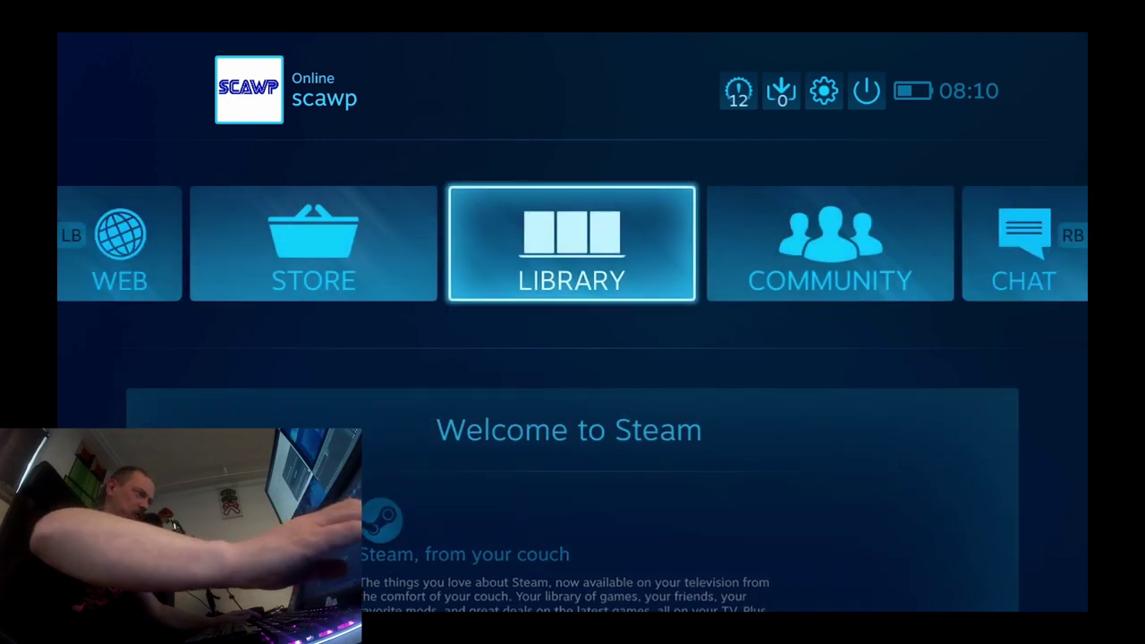
pyautogui.press('Left')
pyautogui.press('Left')
pyautogui.press('Right')
pyautogui.press('Right')
pyautogui.press('Right')
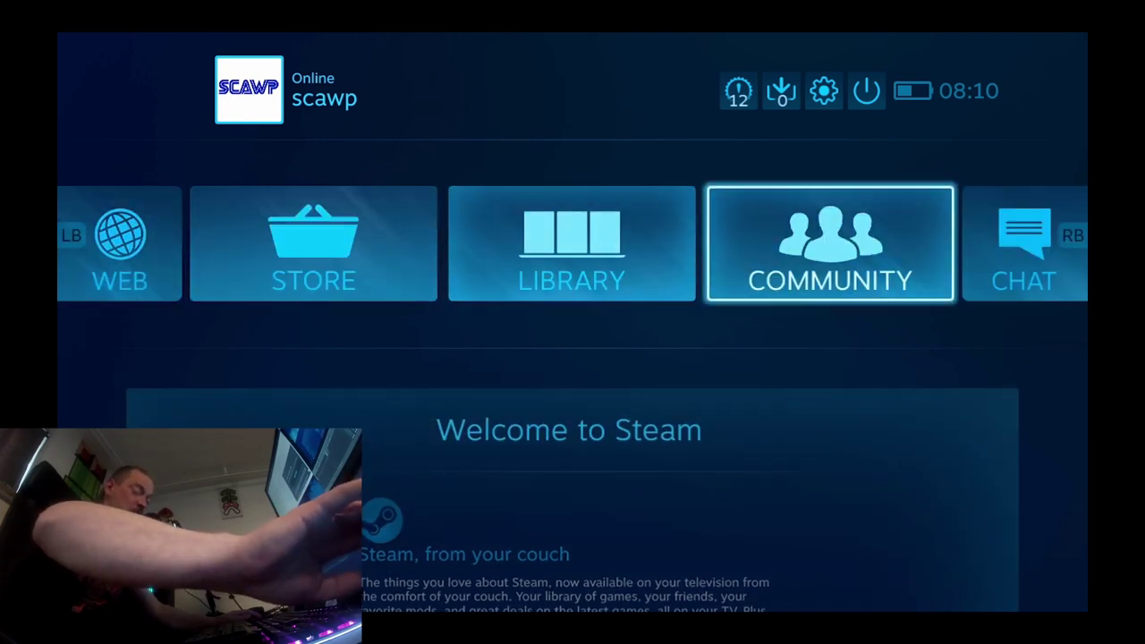
pyautogui.press('Right')
pyautogui.press('Down')
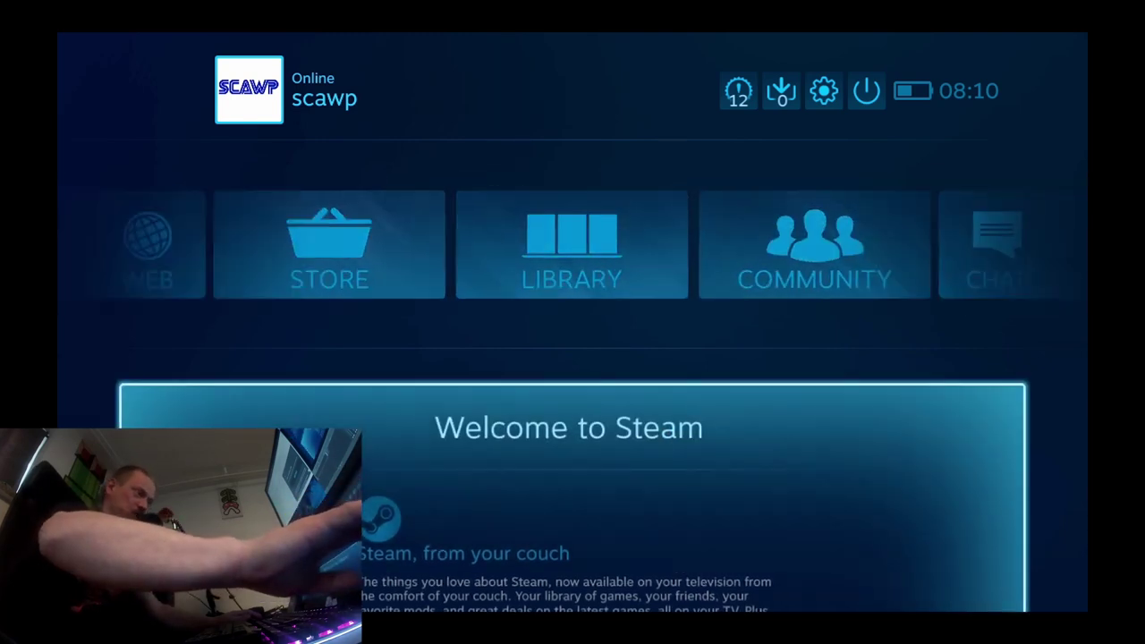
pyautogui.press('Up')
# Step: Browse the Popular New Releases and Recently Updated sections of the Store, and return to the Big Picture home screen
pyautogui.click(356, 236)
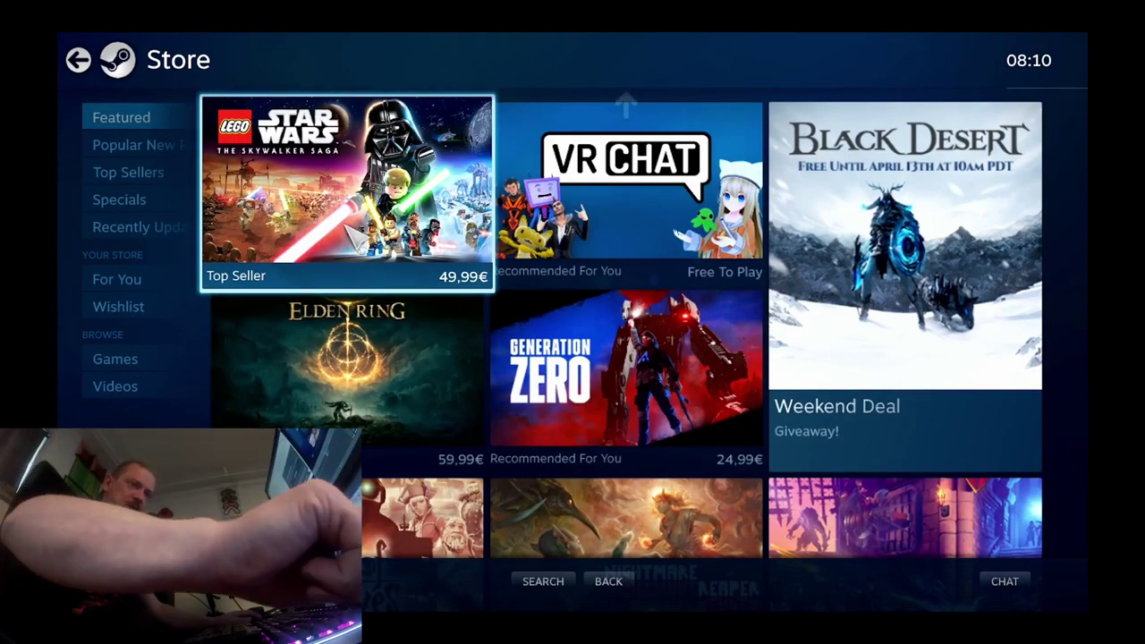
pyautogui.click(154, 149)
pyautogui.click(188, 234)
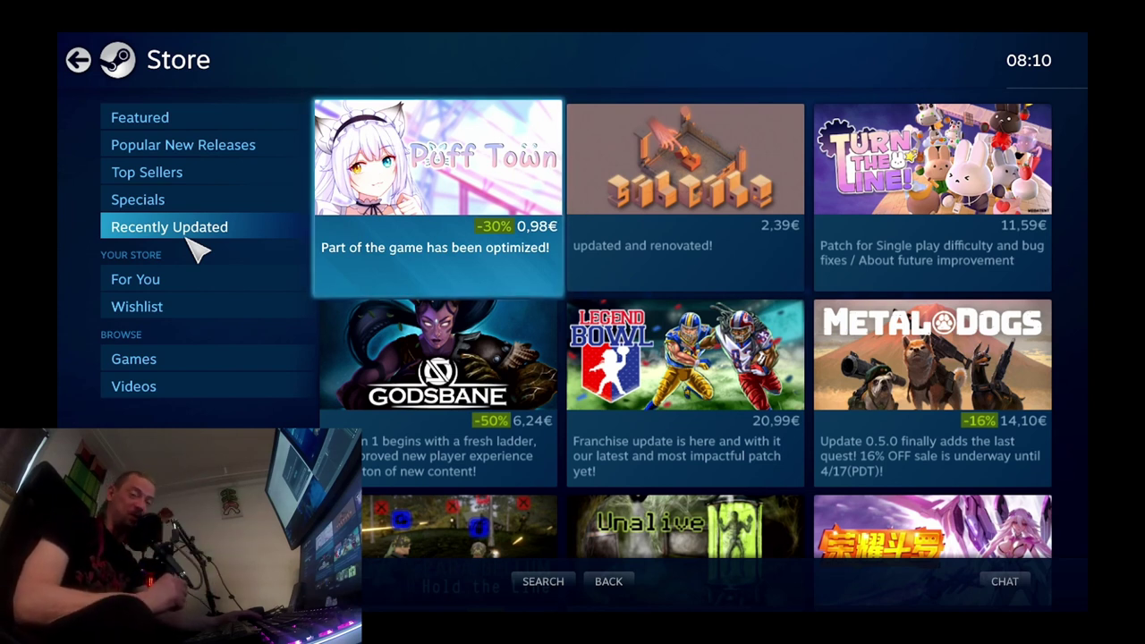
pyautogui.click(88, 62)
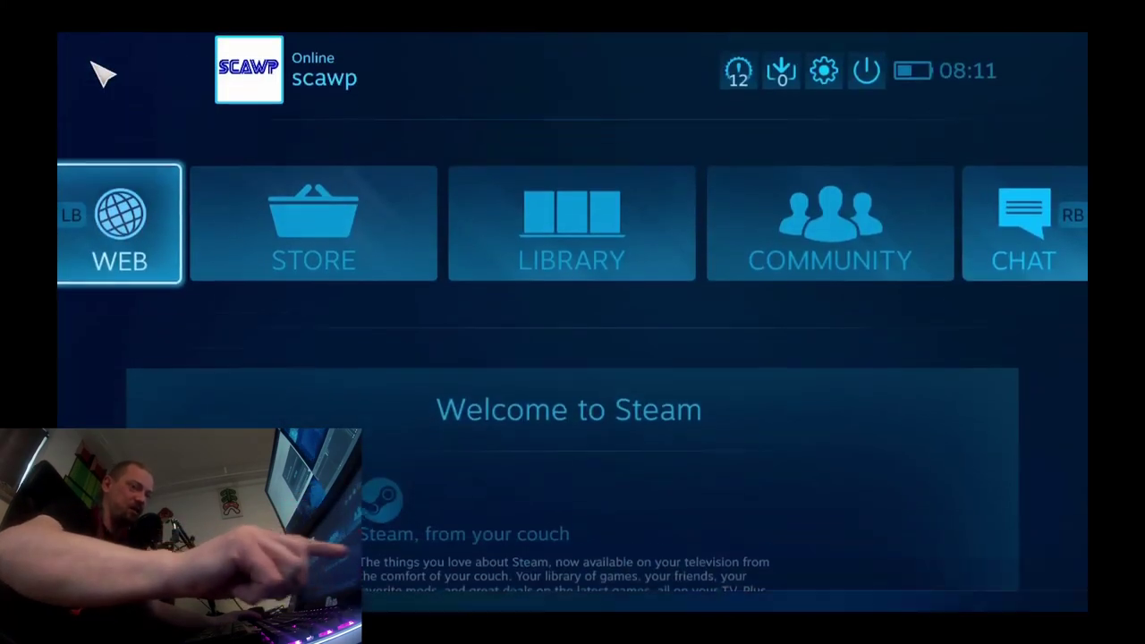
# Step: Turn on the always-shown Touch keyboard icon among the taskbar corner icons and close the Settings window
pyautogui.press('Return')
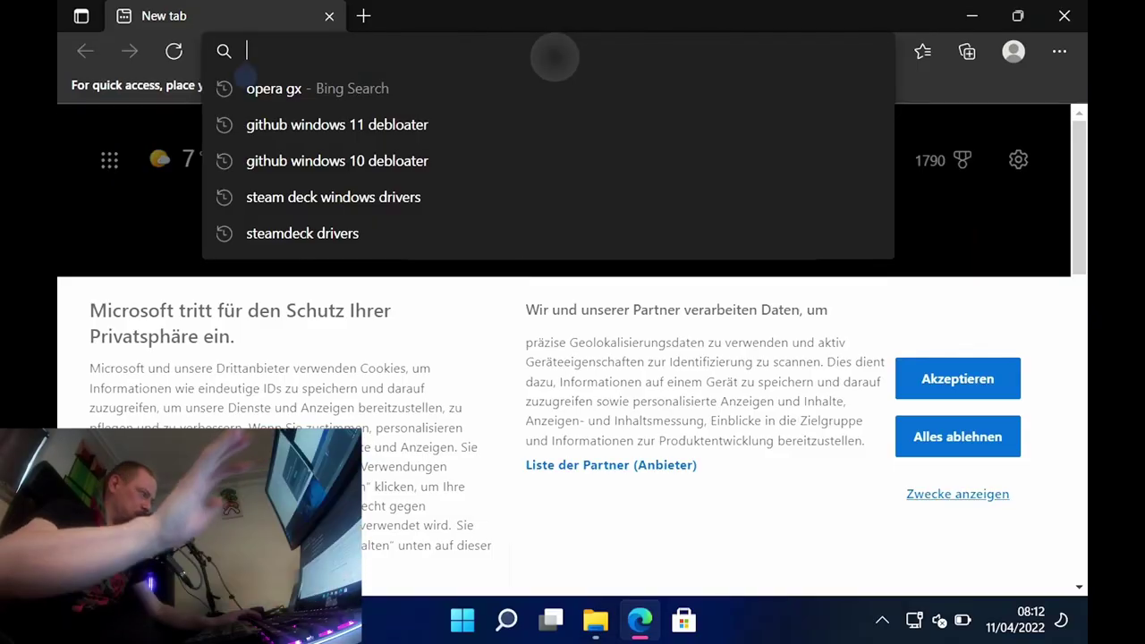
pyautogui.rightClick(386, 599)
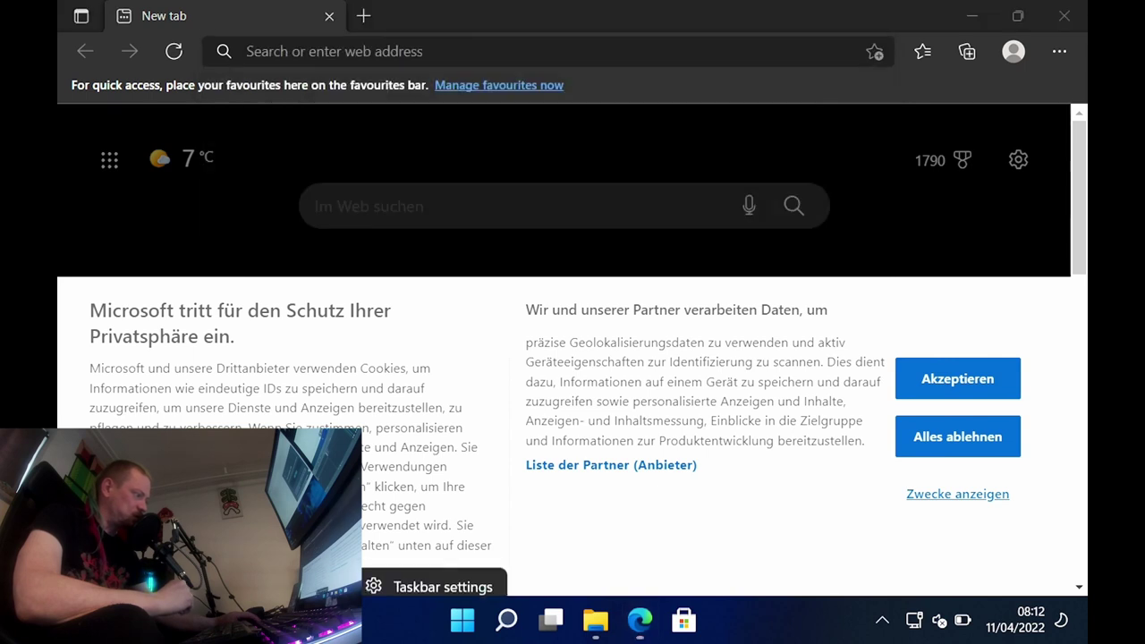
pyautogui.click(418, 579)
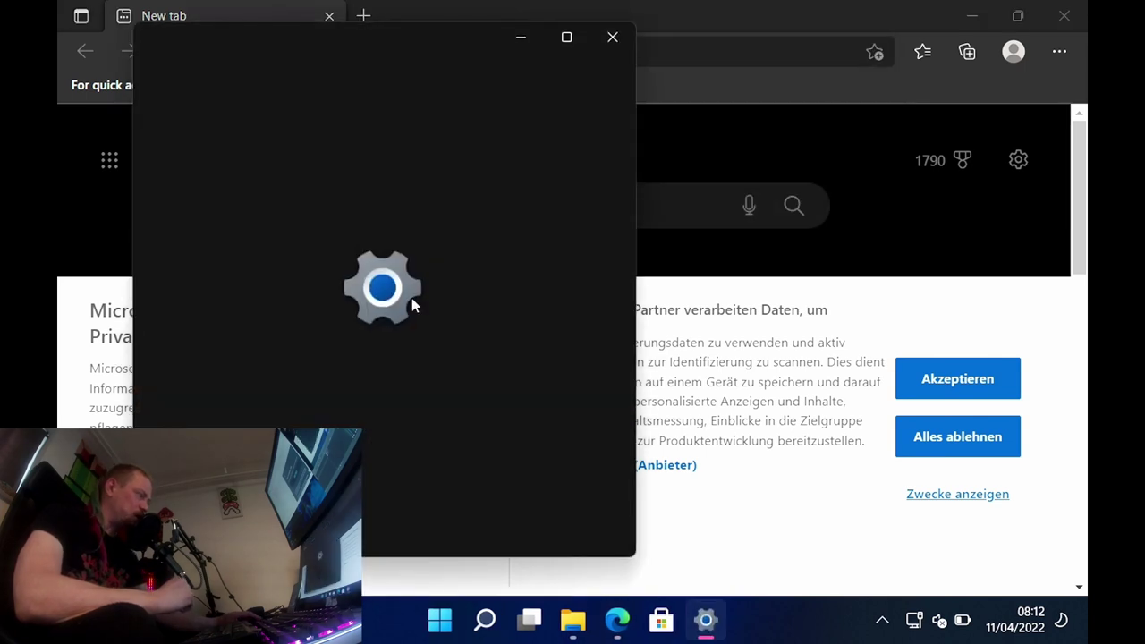
pyautogui.scroll(-3, 405, 242)
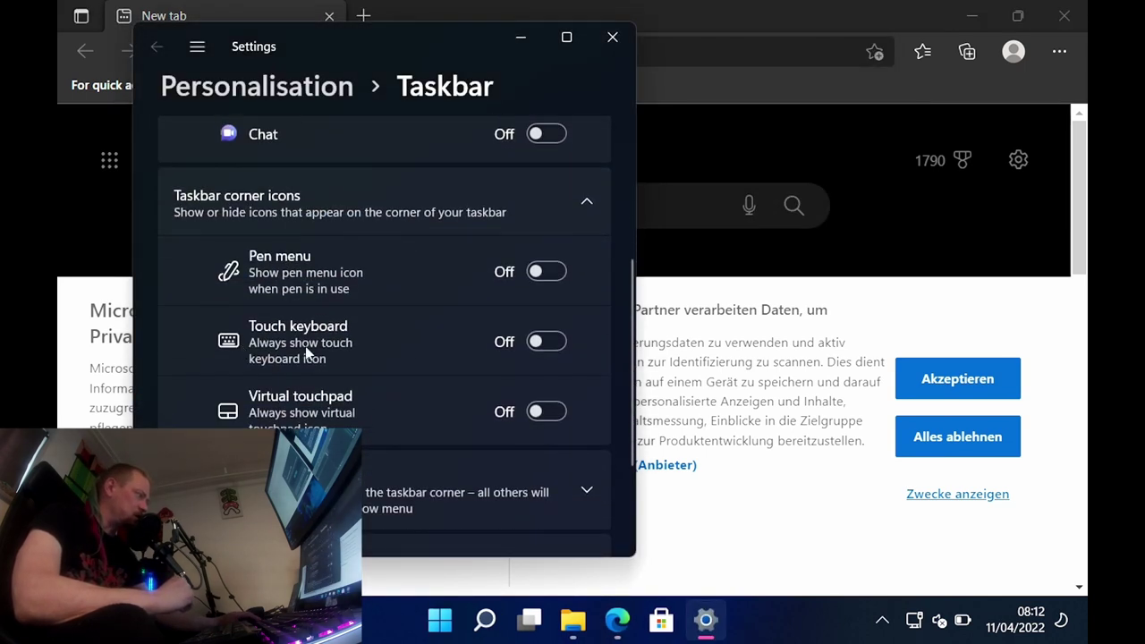
pyautogui.click(544, 341)
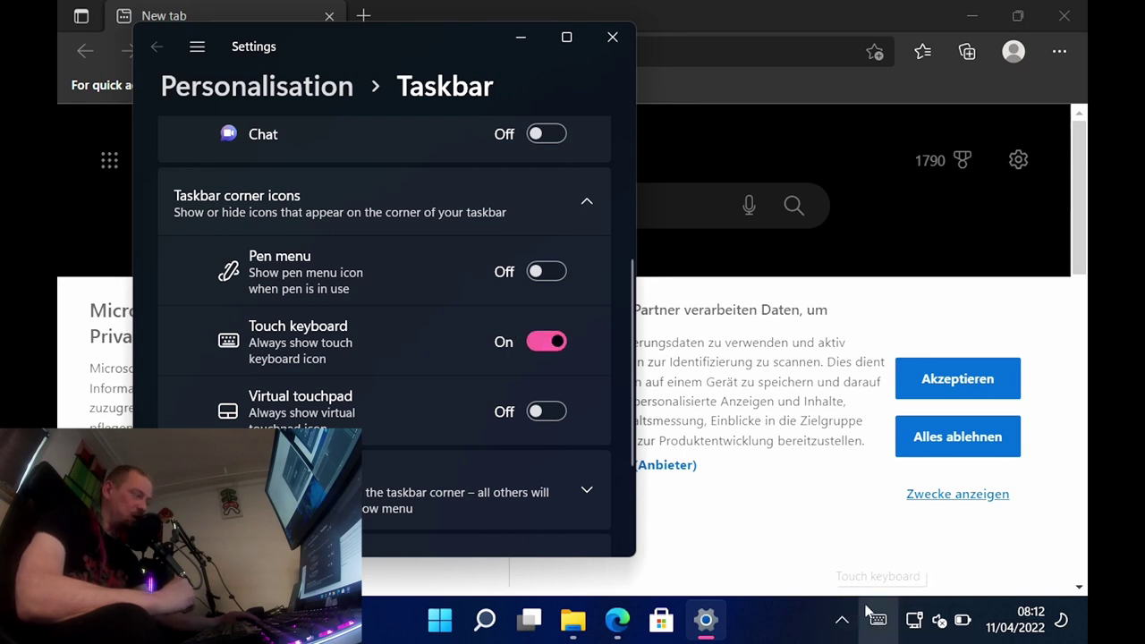
pyautogui.click(611, 37)
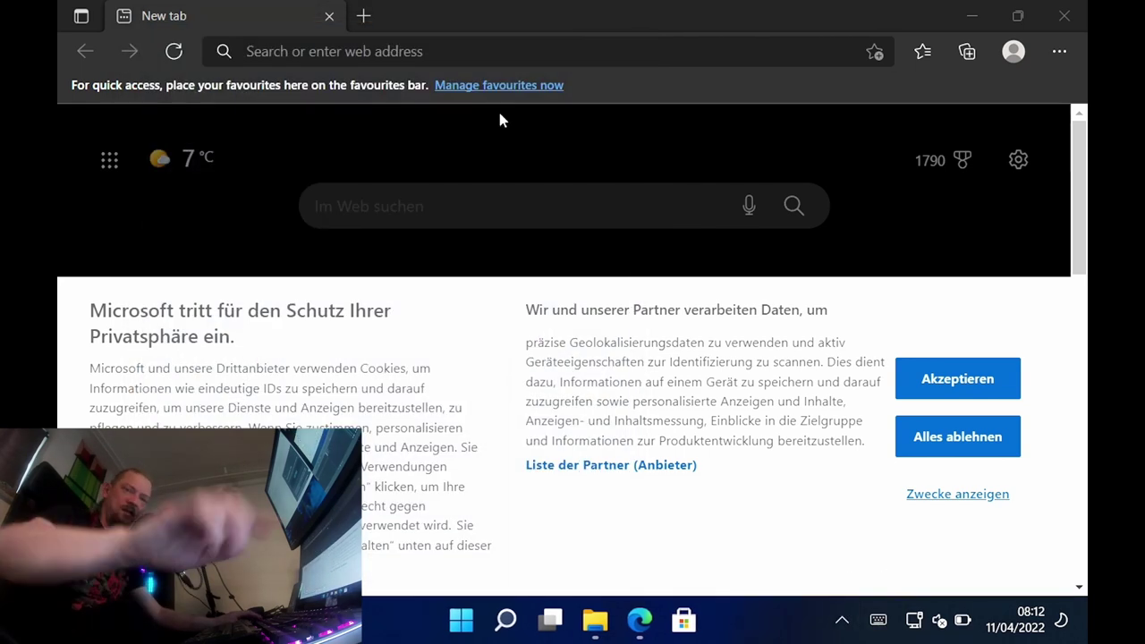
# Step: Try out the touch keyboard by entering random letters in the browser's address bar
pyautogui.click(675, 51)
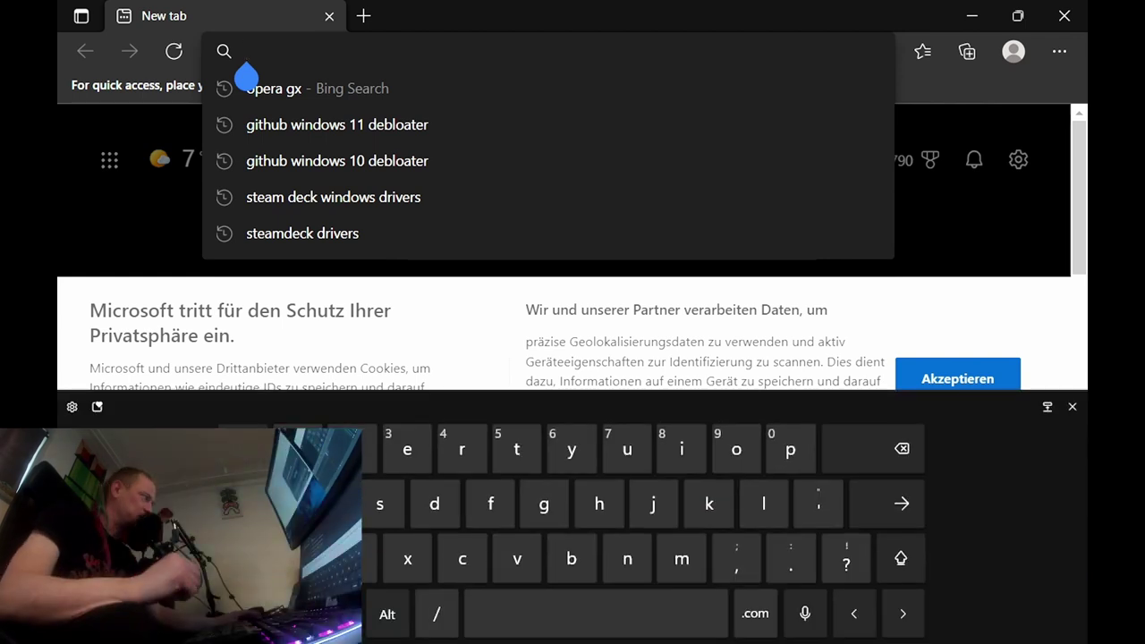
pyautogui.write('ghhghjug')
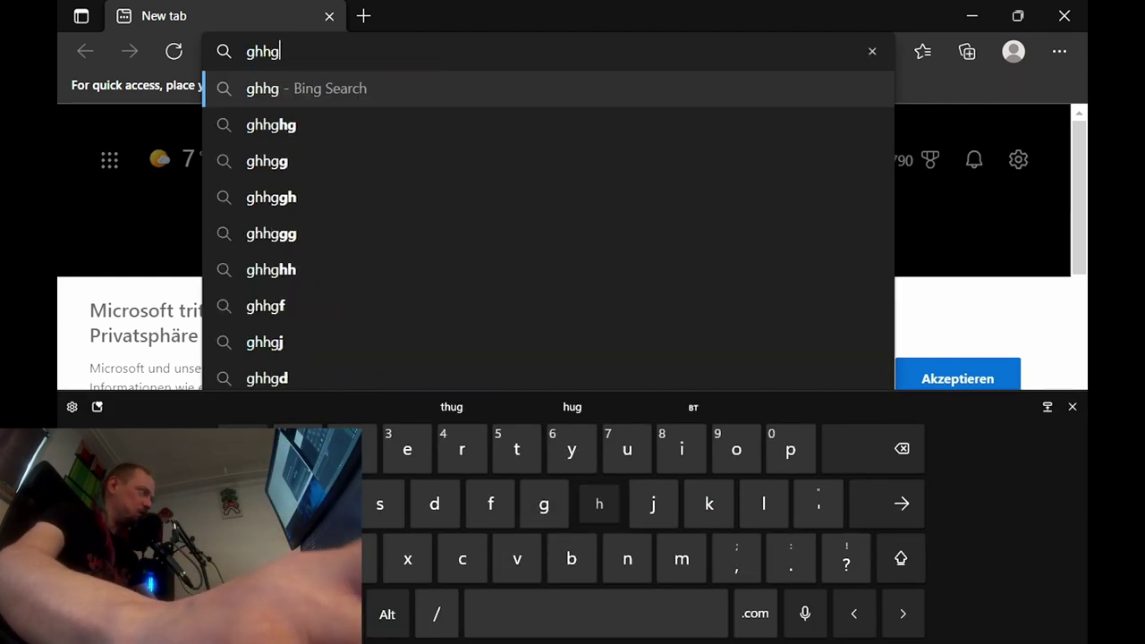
pyautogui.write('yu')
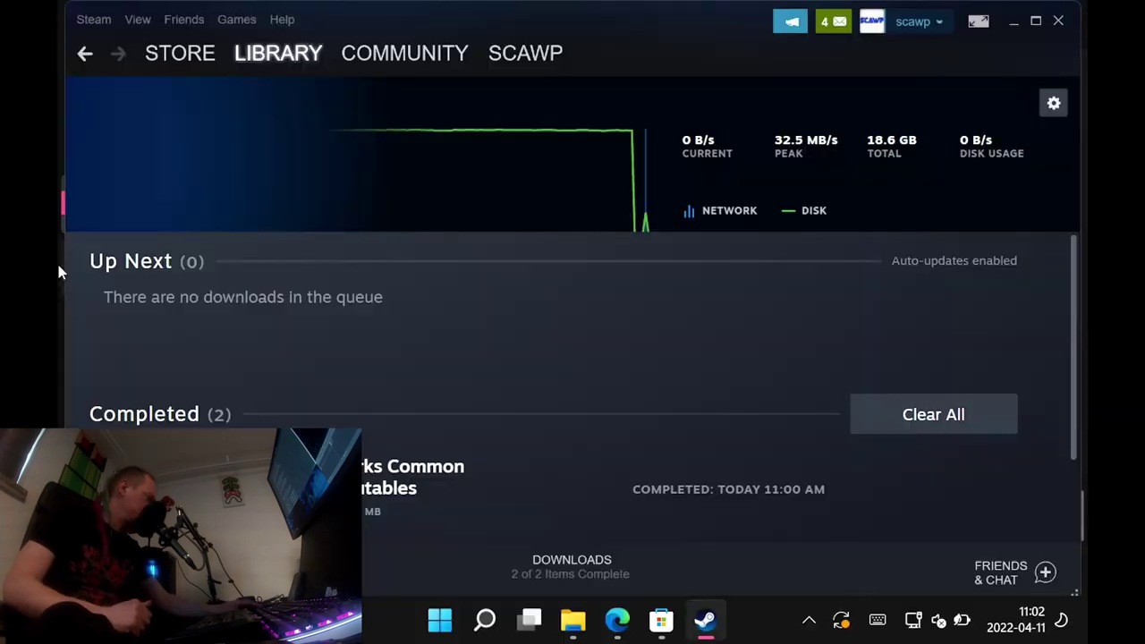
# Step: Open the Steam library and select the locally installed Crash Bandicoot N. Sane Trilogy
pyautogui.click(291, 55)
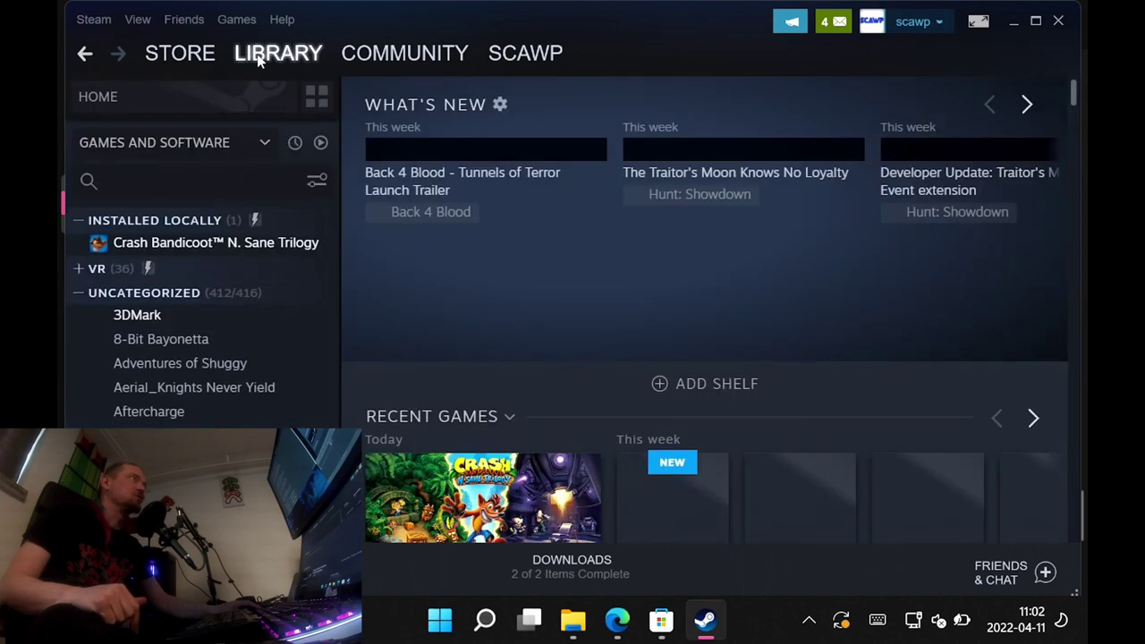
pyautogui.click(182, 242)
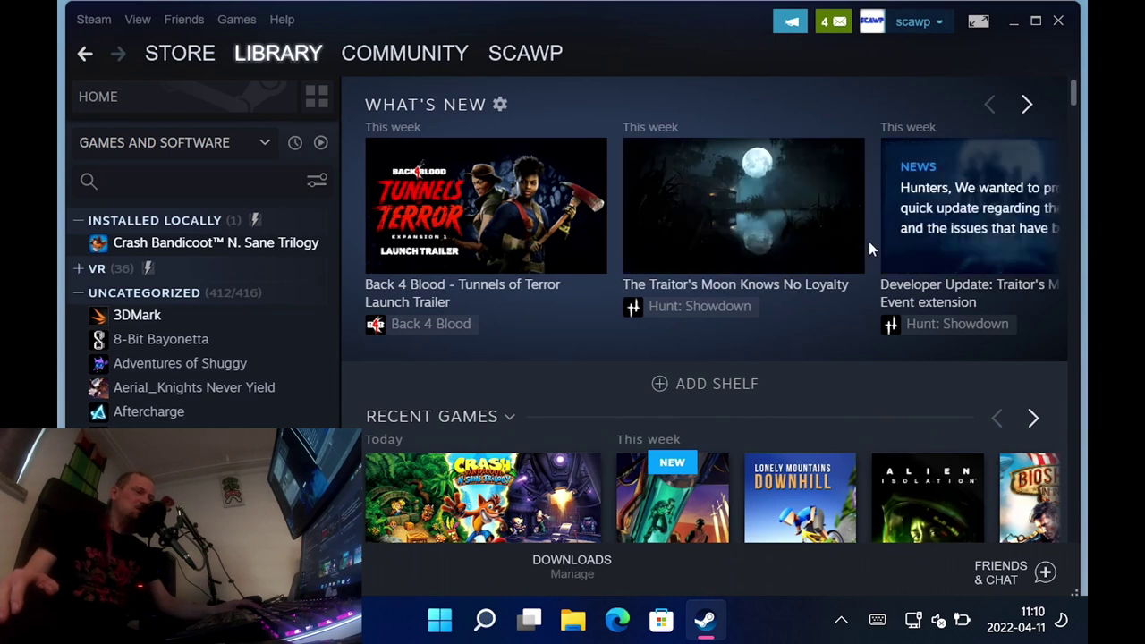
# Step: Shut down Windows and boot the SteamOS entry from the Boot Manager
pyautogui.moveTo(901, 478)
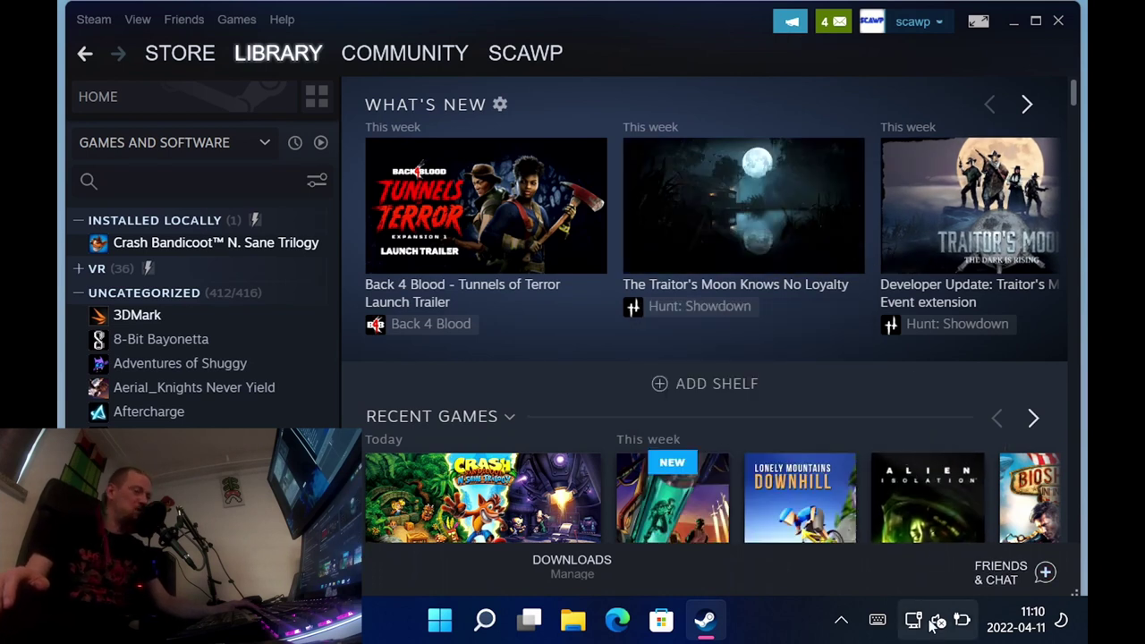
pyautogui.press('super')
pyautogui.click(821, 551)
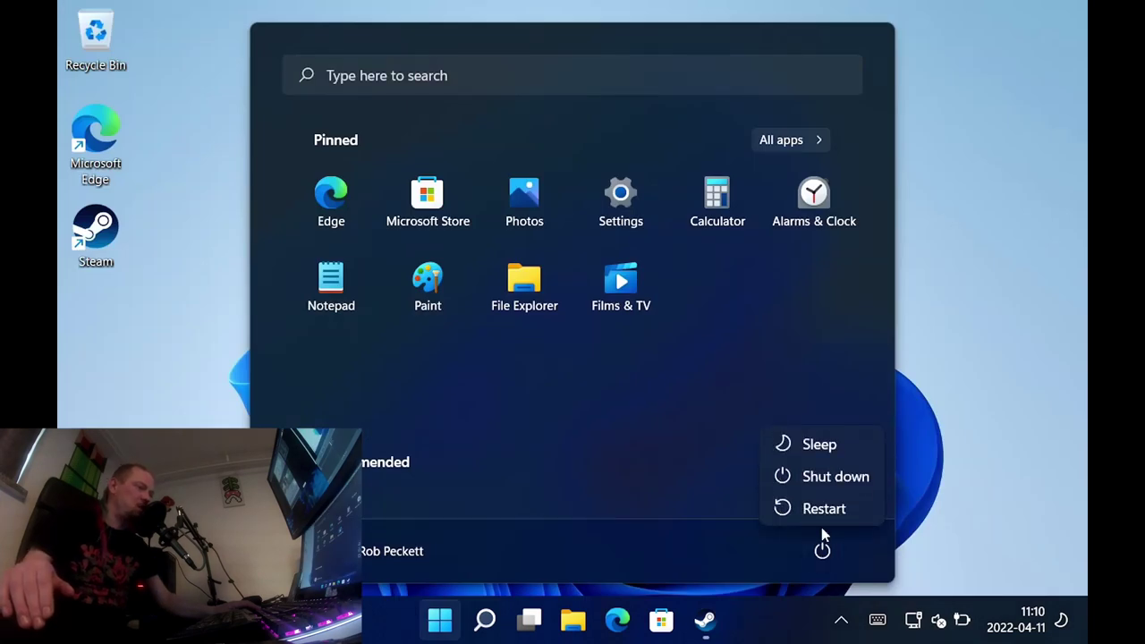
pyautogui.click(834, 475)
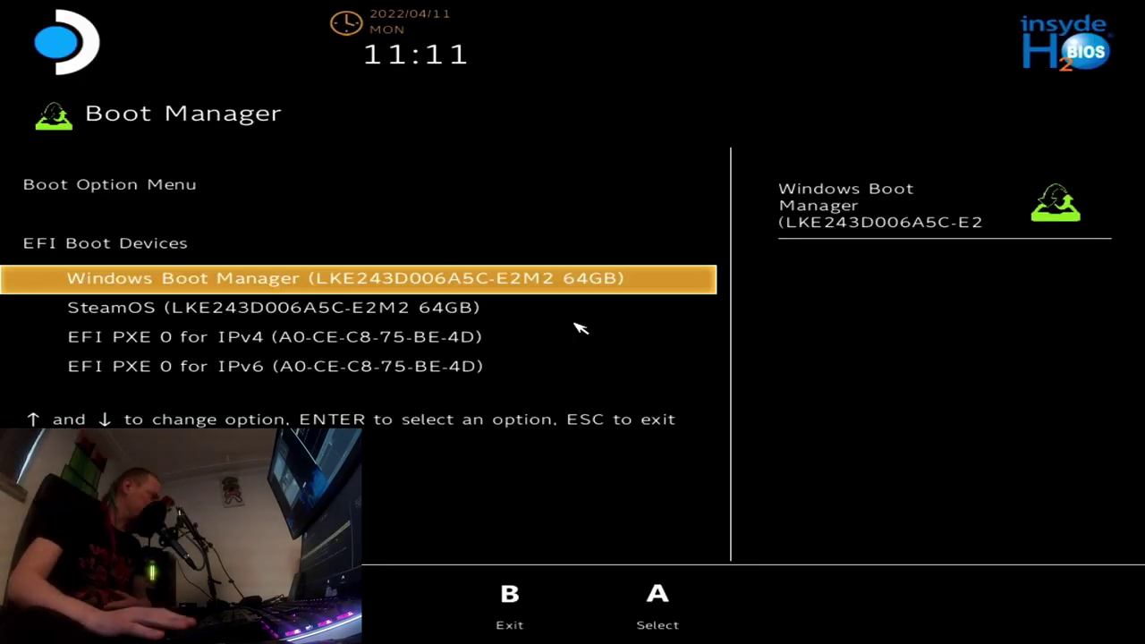
pyautogui.press('Down')
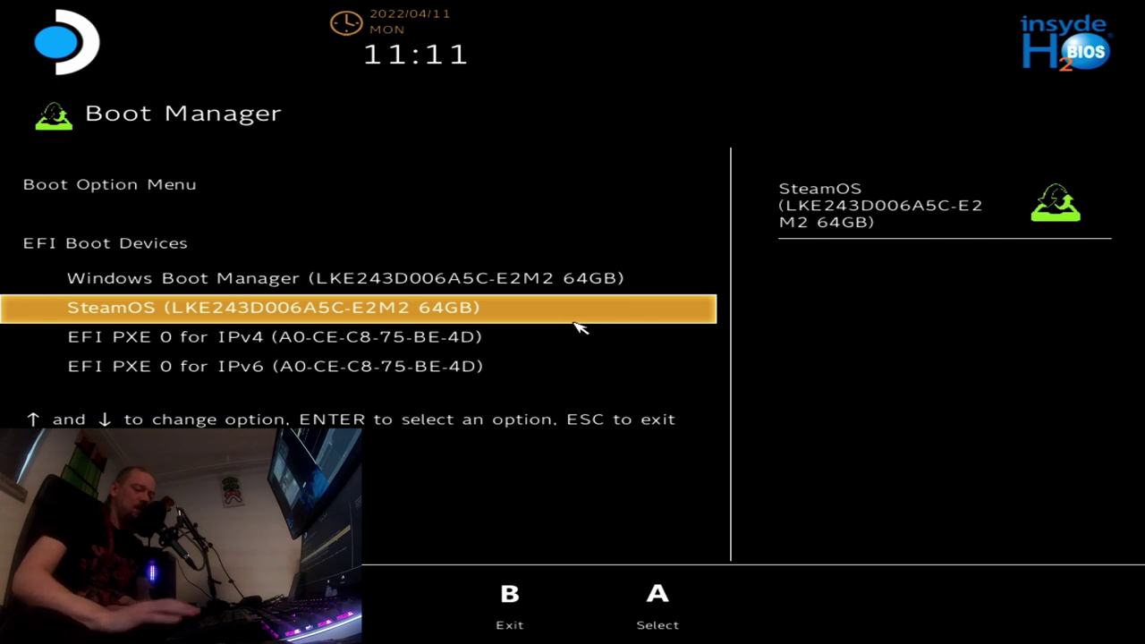
pyautogui.press('Return')
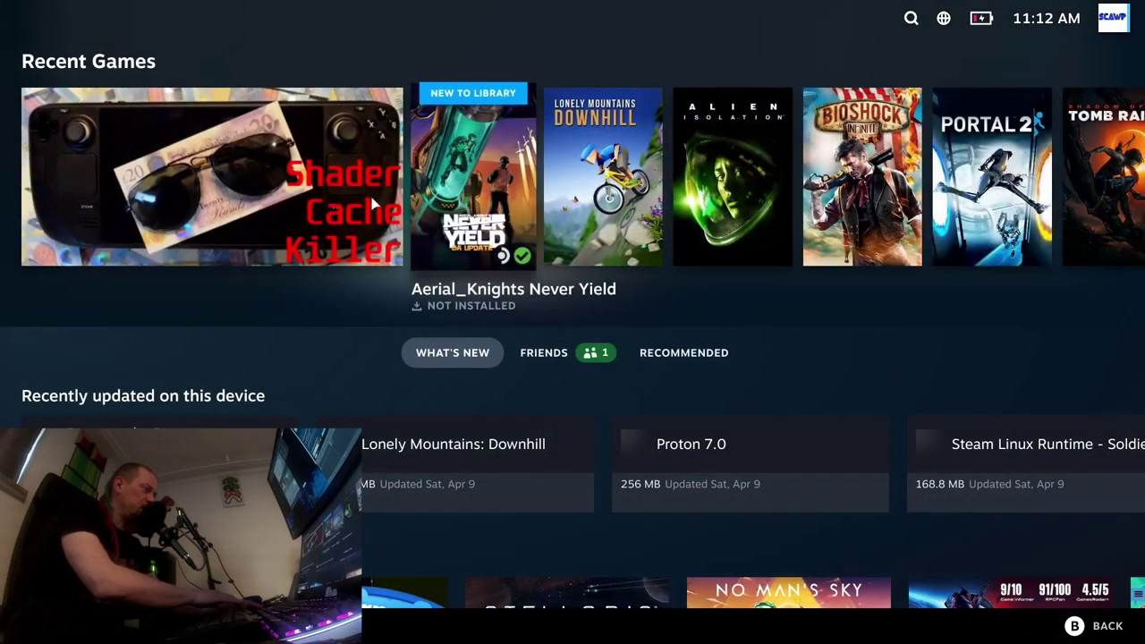
# Step: Restart the Steam Deck from the SteamOS power options
pyautogui.hotkey('ctrl', '1')
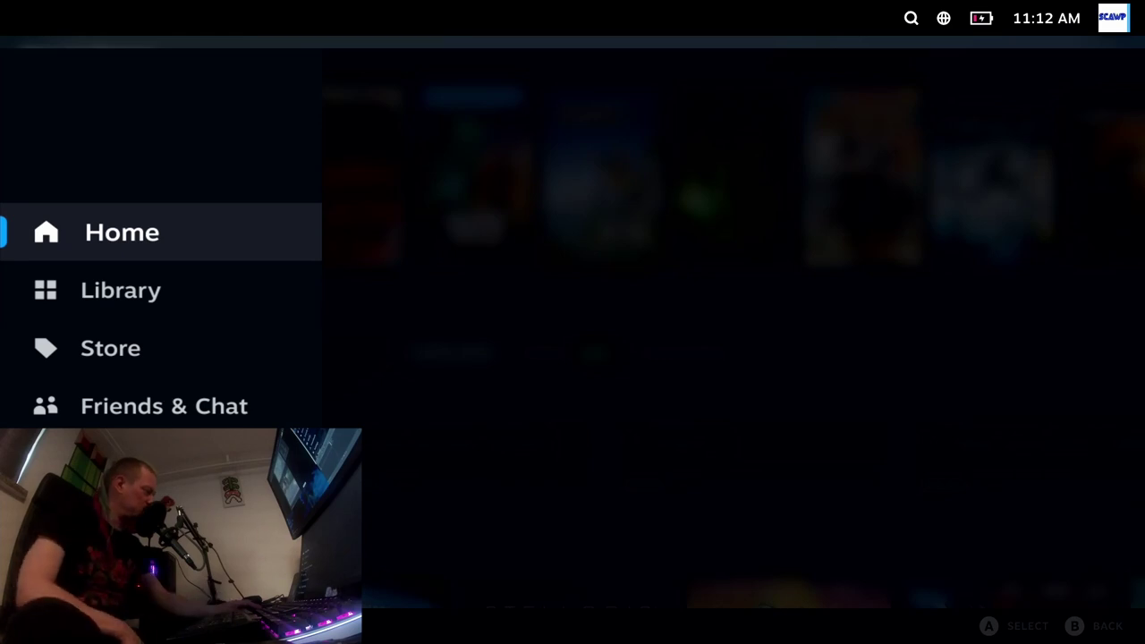
pyautogui.click(98, 626)
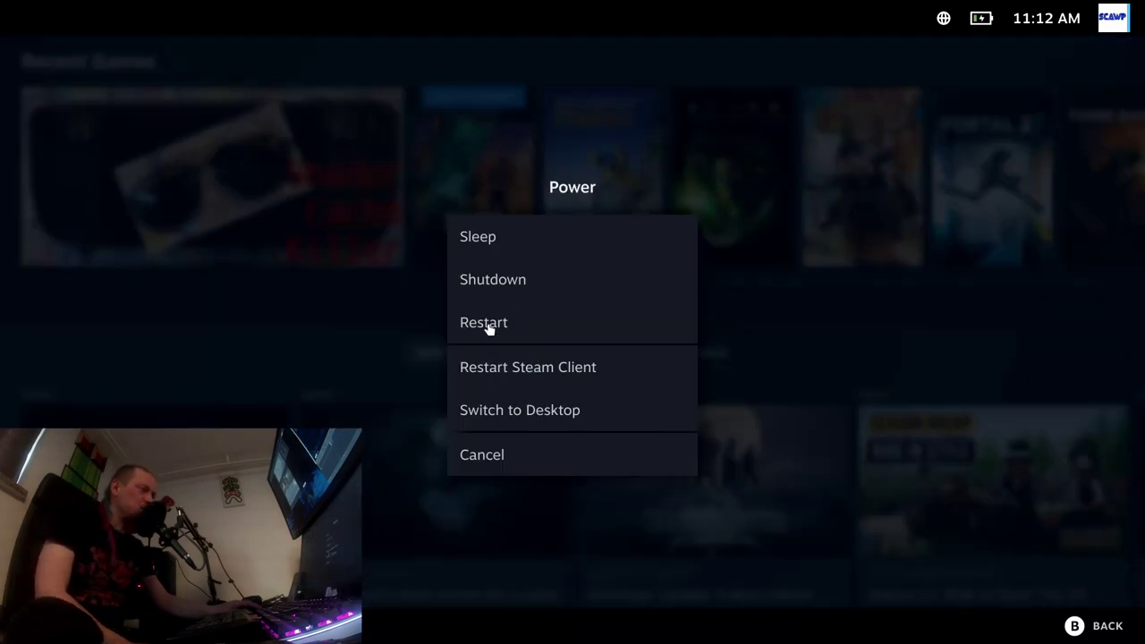
pyautogui.click(496, 327)
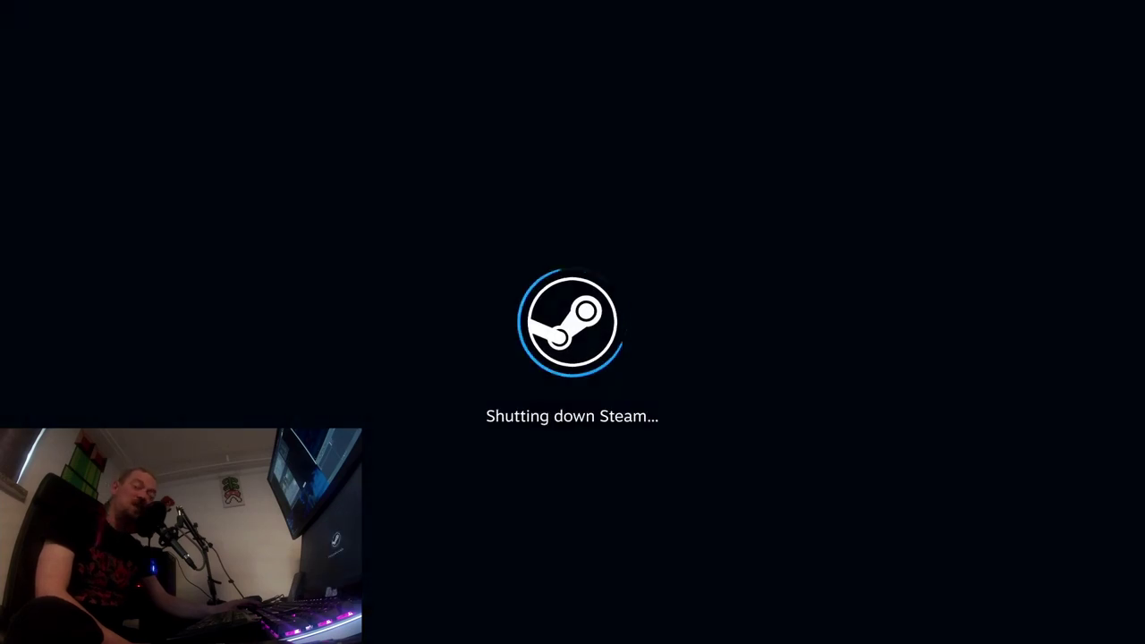